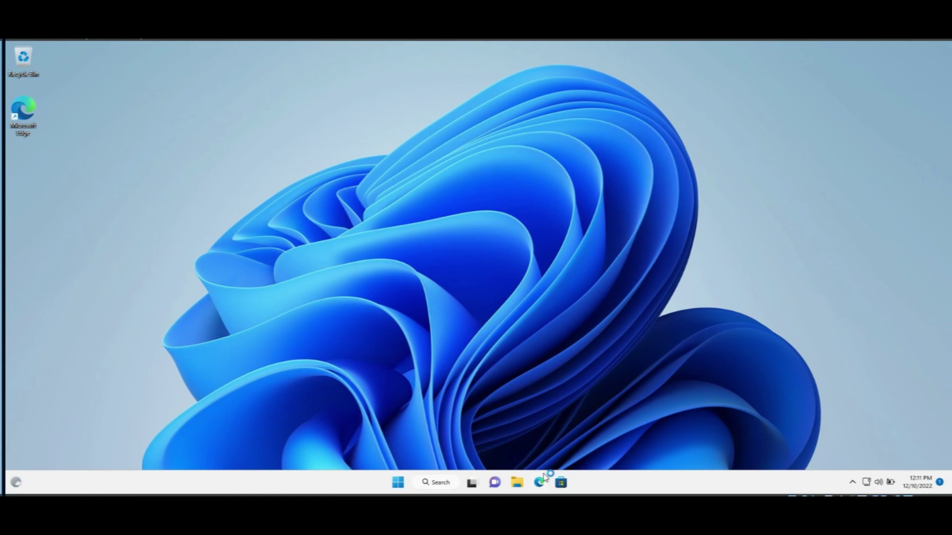
Step: In Edge, search Bing for 'roundedtb github'
{"action": "left_click", "coordinate": [534, 482]}
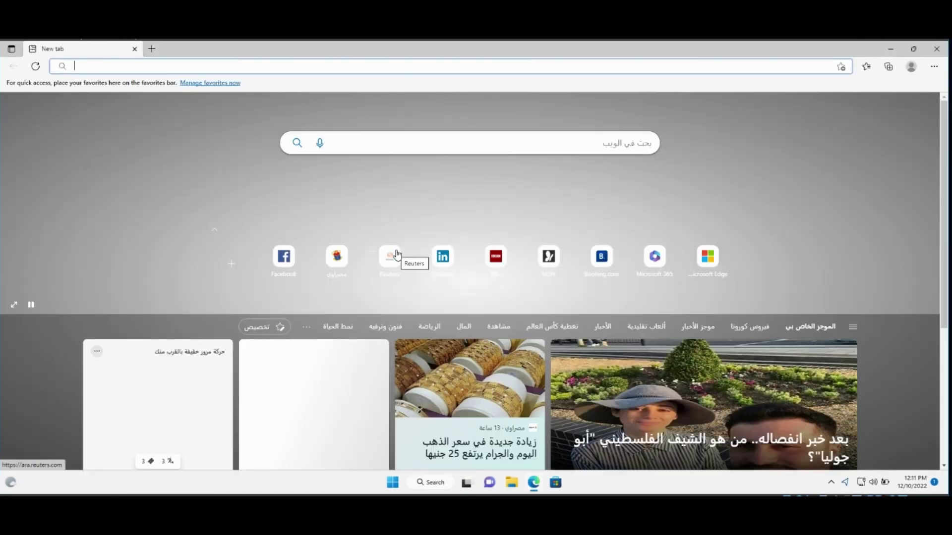
{"action": "type", "text": "roundedtb github"}
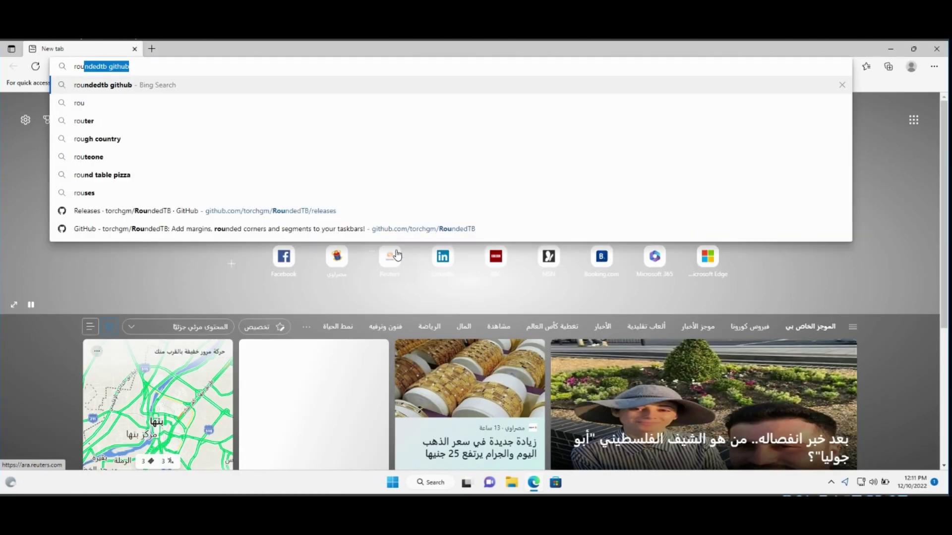
{"action": "key", "text": "Return"}
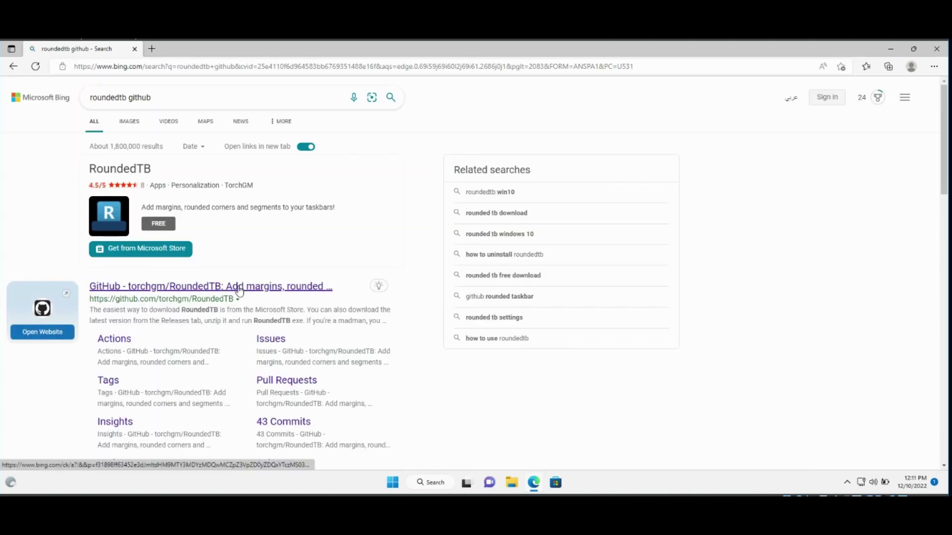
Step: Open the torchgm/RoundedTB GitHub repository and go to its Releases page
{"action": "left_click", "coordinate": [239, 287]}
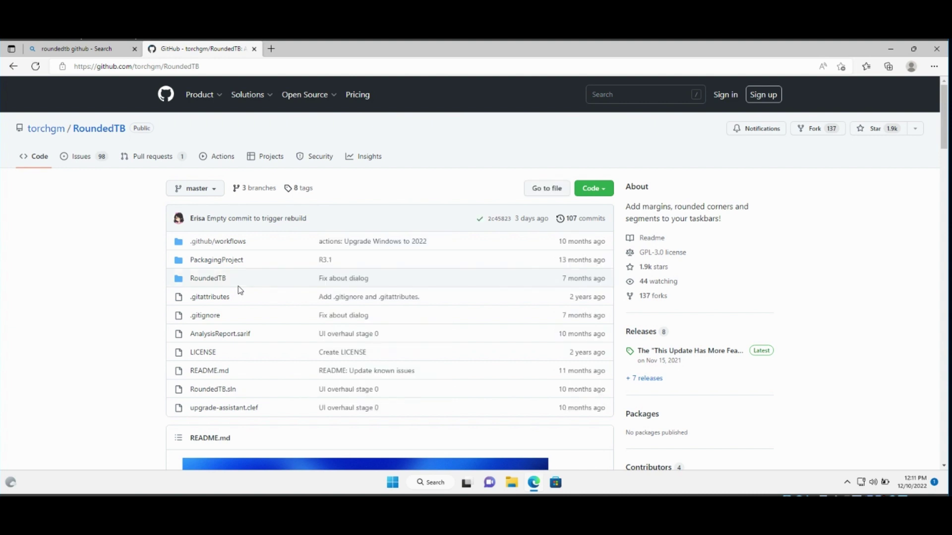
{"action": "scroll", "coordinate": [239, 290], "scroll_direction": "down", "scroll_amount": 1}
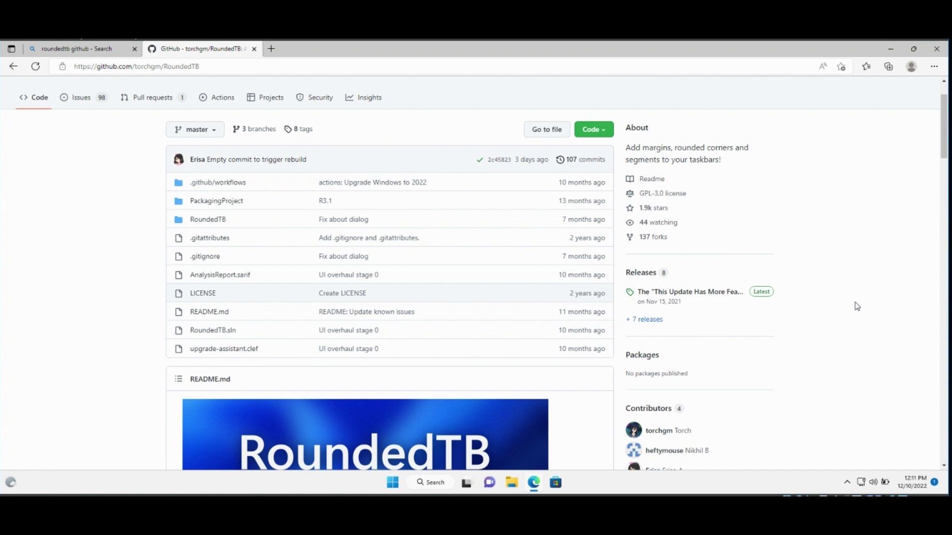
{"action": "left_click", "coordinate": [642, 274]}
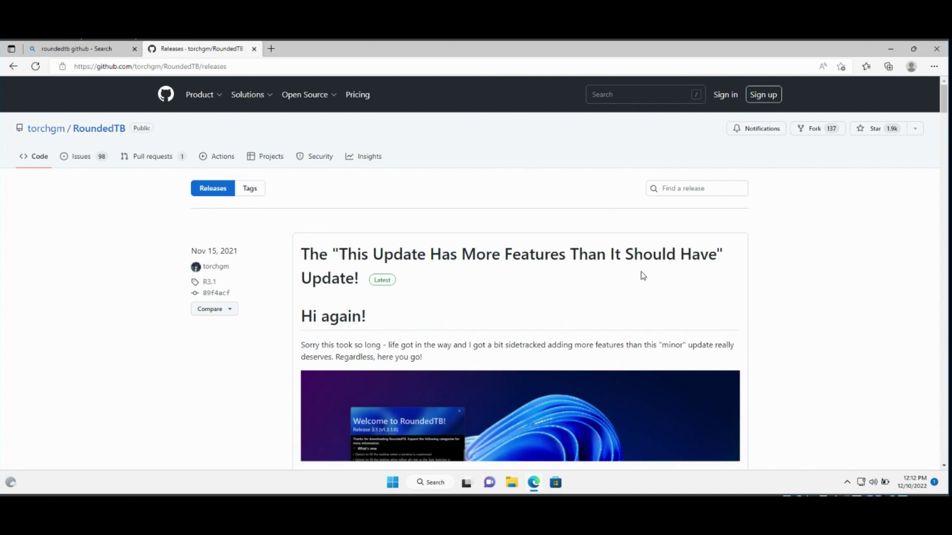
Step: Download RoundedTB_R3.1.zip from the latest release's Assets
{"action": "scroll", "coordinate": [643, 276], "scroll_direction": "down", "scroll_amount": 5}
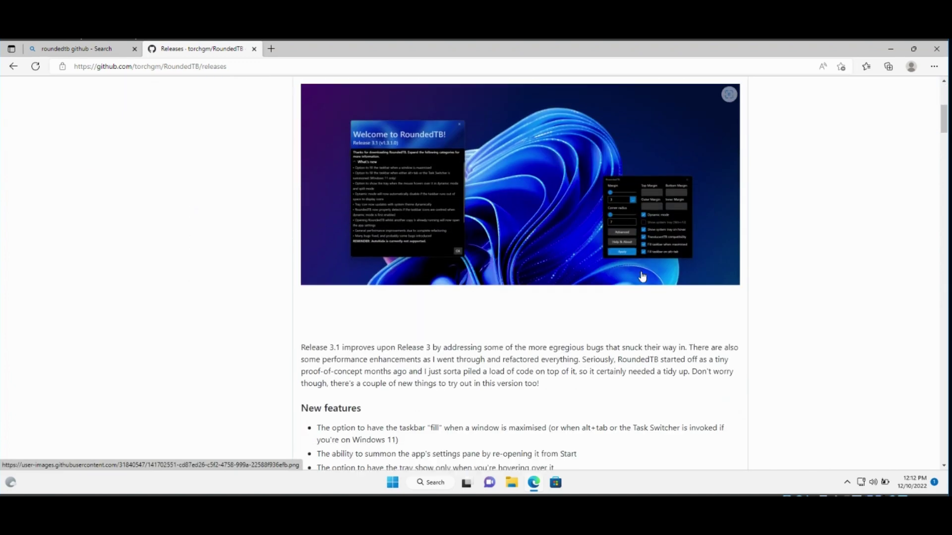
{"action": "scroll", "coordinate": [644, 276], "scroll_direction": "down", "scroll_amount": 1}
{"action": "scroll", "coordinate": [643, 276], "scroll_direction": "down", "scroll_amount": 3}
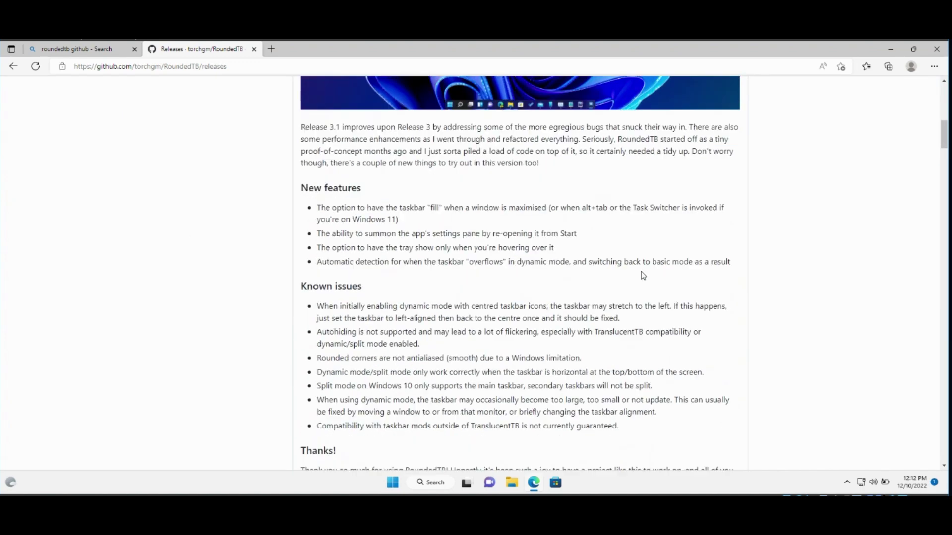
{"action": "scroll", "coordinate": [643, 276], "scroll_direction": "down", "scroll_amount": 6}
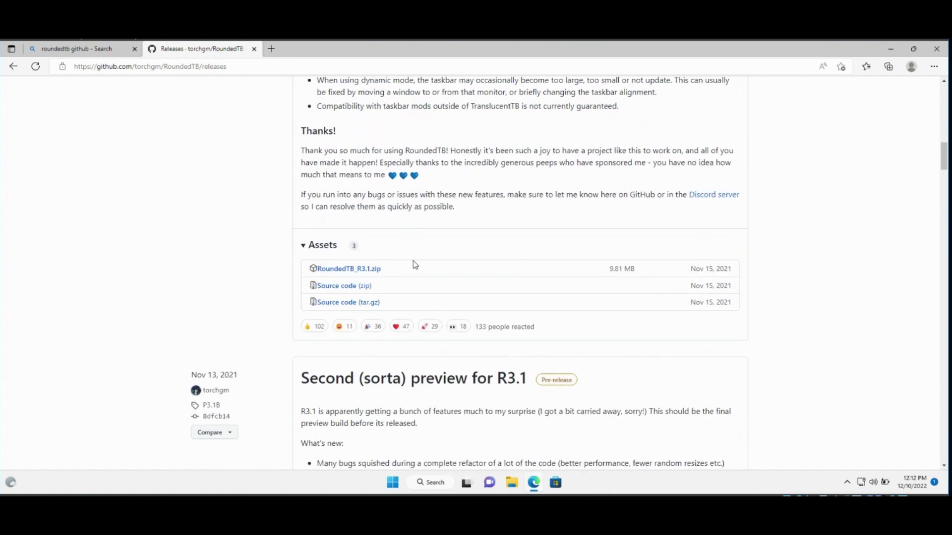
{"action": "left_click", "coordinate": [344, 275]}
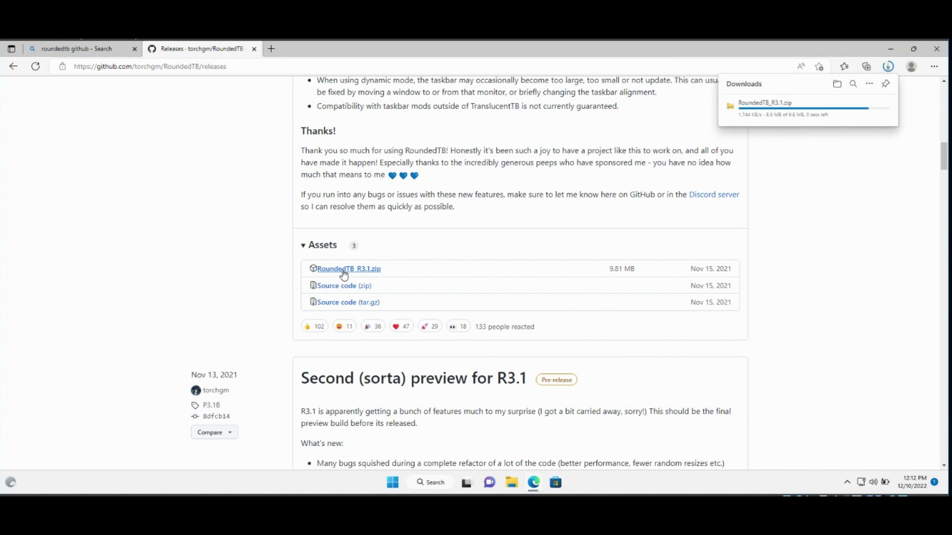
{"action": "scroll", "coordinate": [258, 264], "scroll_direction": "up", "scroll_amount": 15}
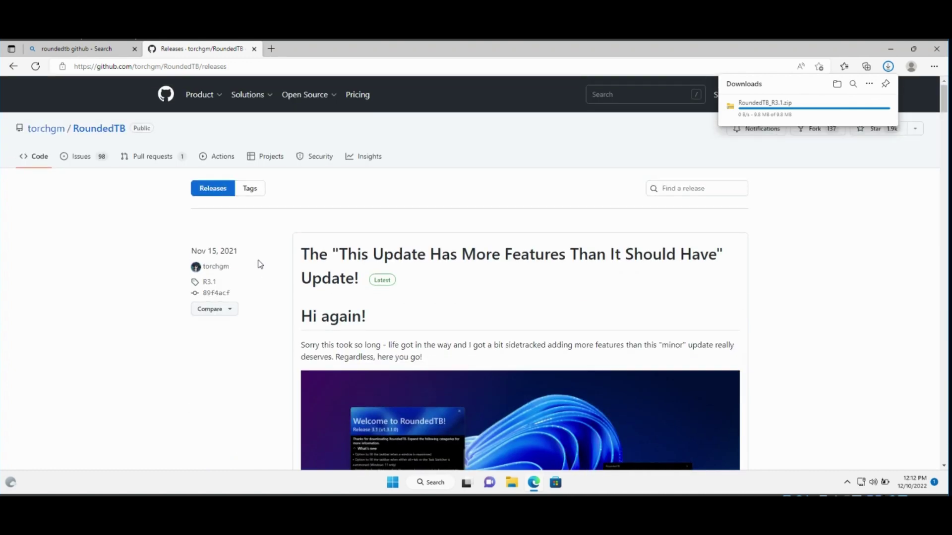
Step: In a new tab, search Bing for 'translucenttb github'
{"action": "left_click", "coordinate": [271, 49]}
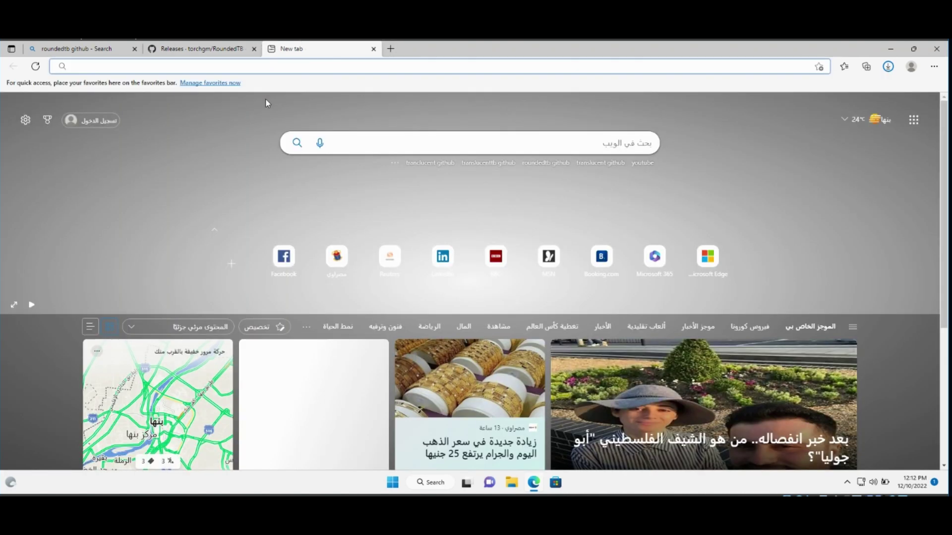
{"action": "type", "text": "tra"}
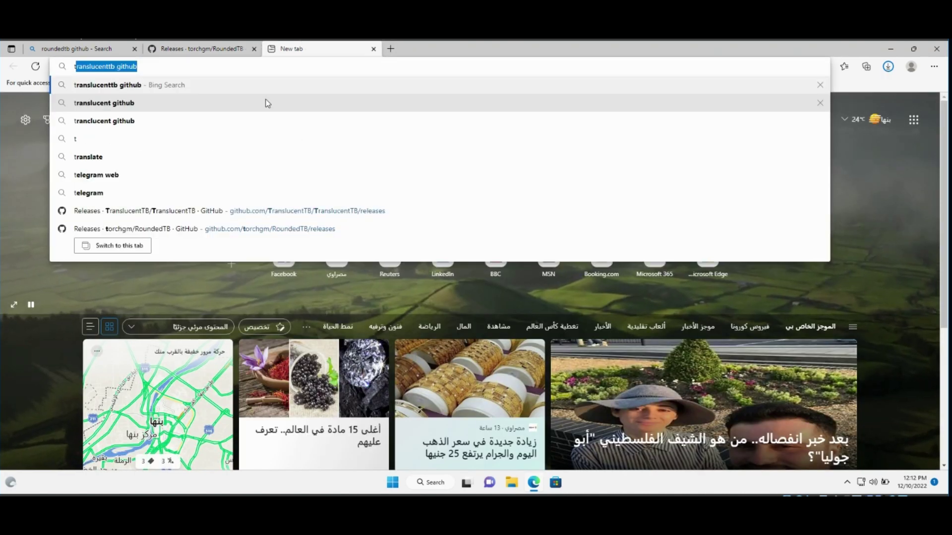
{"action": "type", "text": "nsl"}
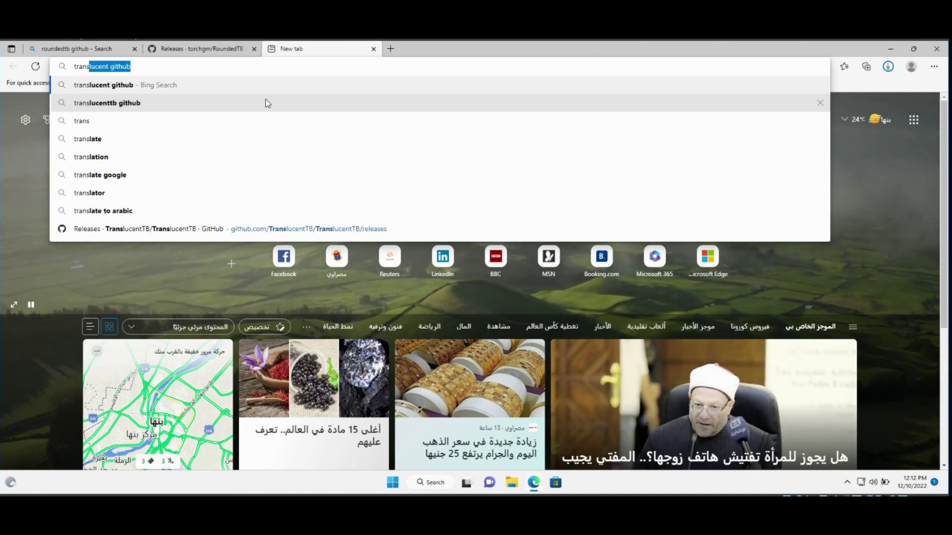
{"action": "type", "text": "ucent"}
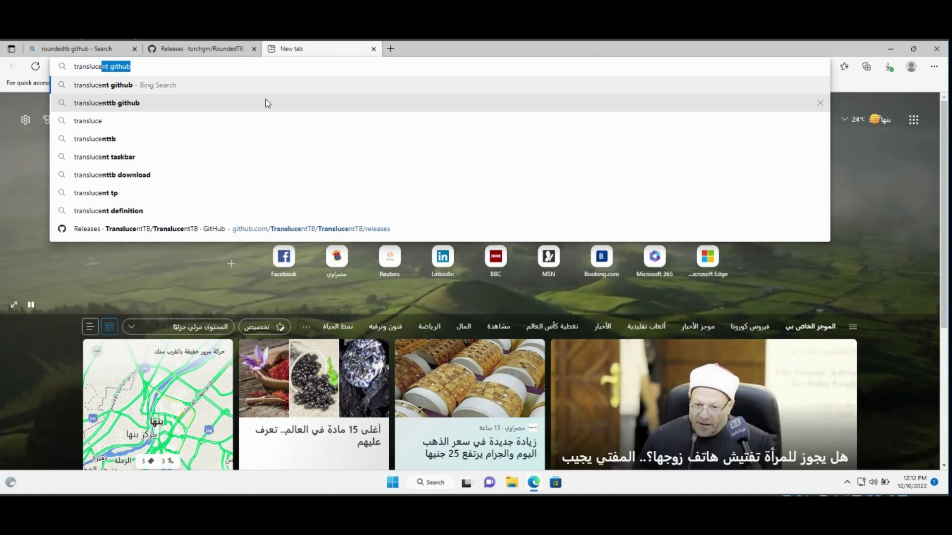
{"action": "type", "text": "tb"}
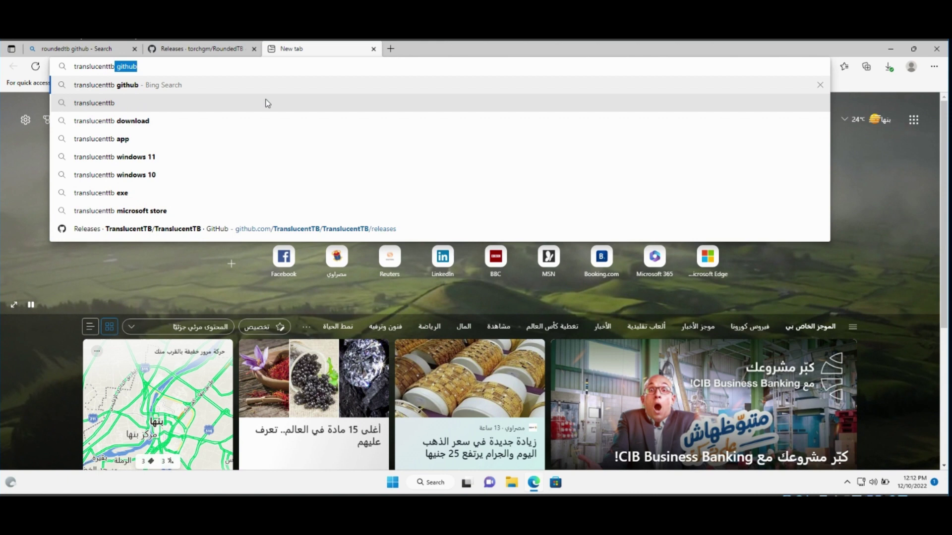
{"action": "key", "text": "Return"}
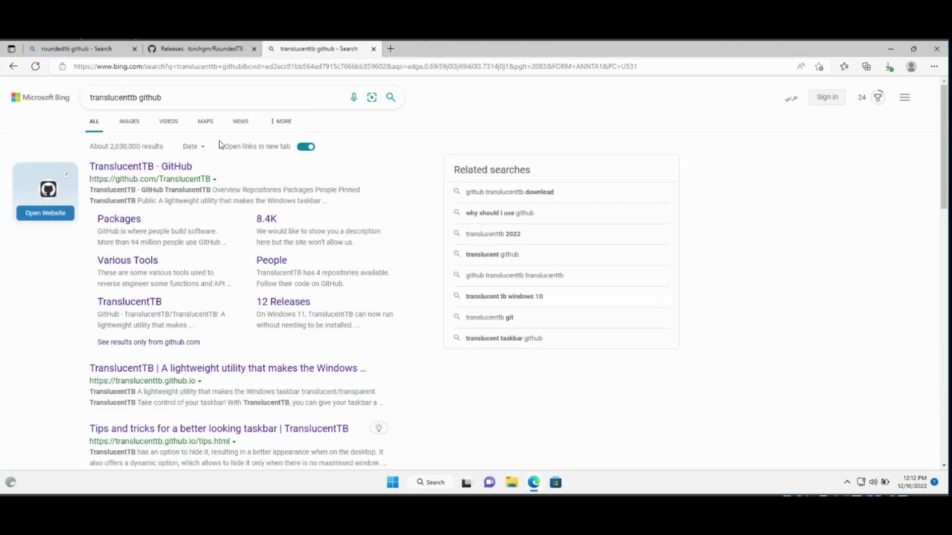
Step: Download TranslucentTB.appinstaller from the 2022.1 release of the pinned TranslucentTB repository
{"action": "left_click", "coordinate": [172, 165]}
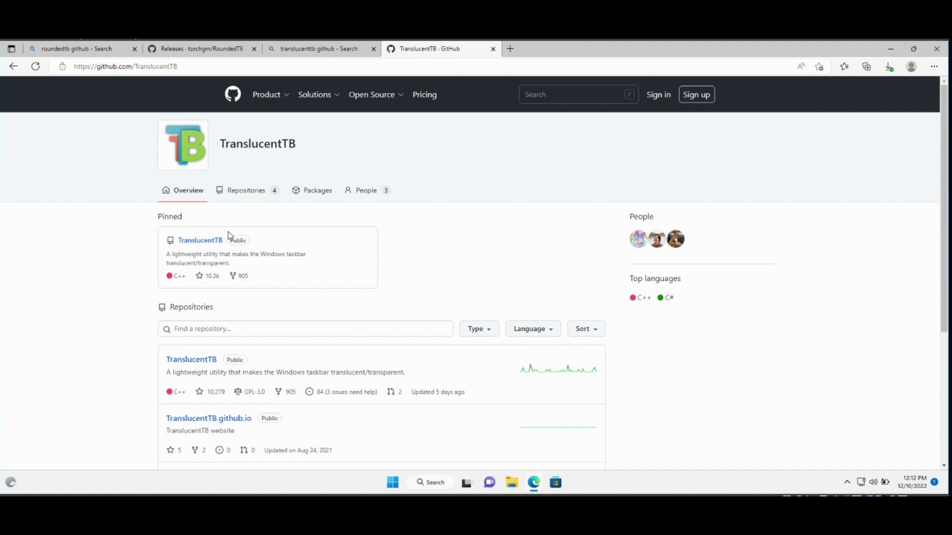
{"action": "left_click", "coordinate": [208, 241]}
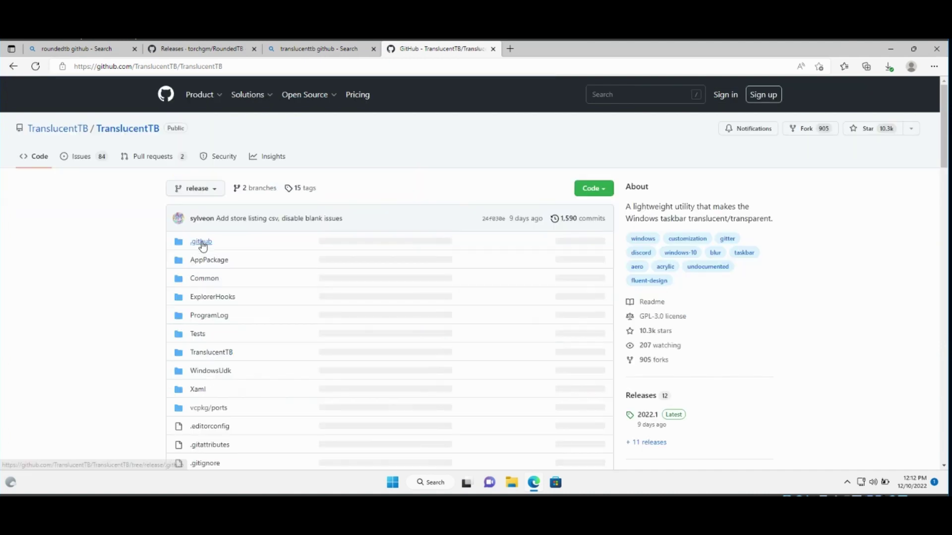
{"action": "left_click", "coordinate": [646, 397]}
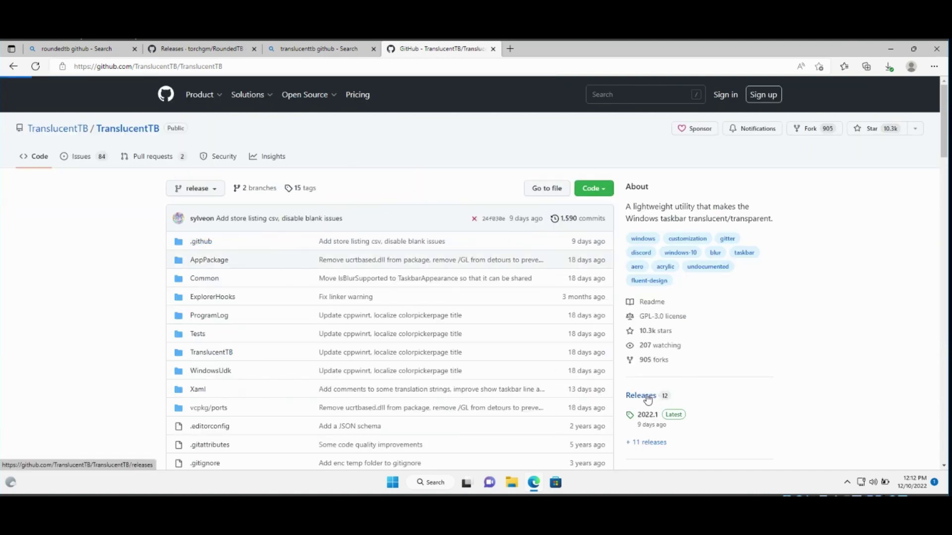
{"action": "scroll", "coordinate": [490, 347], "scroll_direction": "down", "scroll_amount": 8}
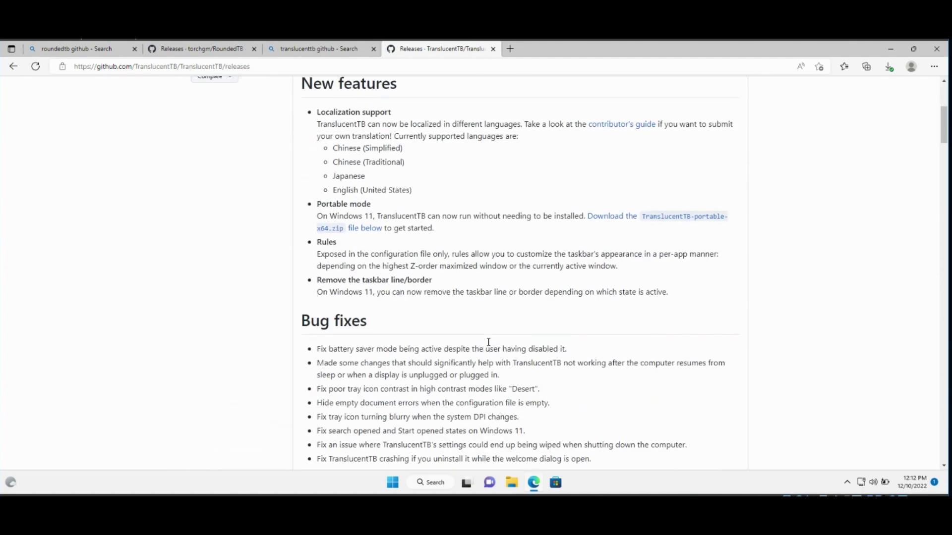
{"action": "scroll", "coordinate": [490, 347], "scroll_direction": "down", "scroll_amount": 5}
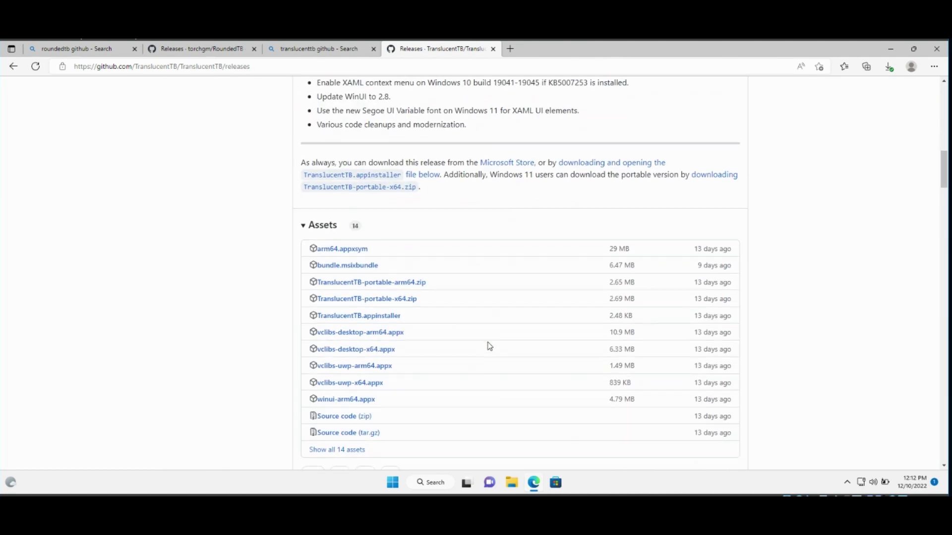
{"action": "left_click", "coordinate": [358, 316]}
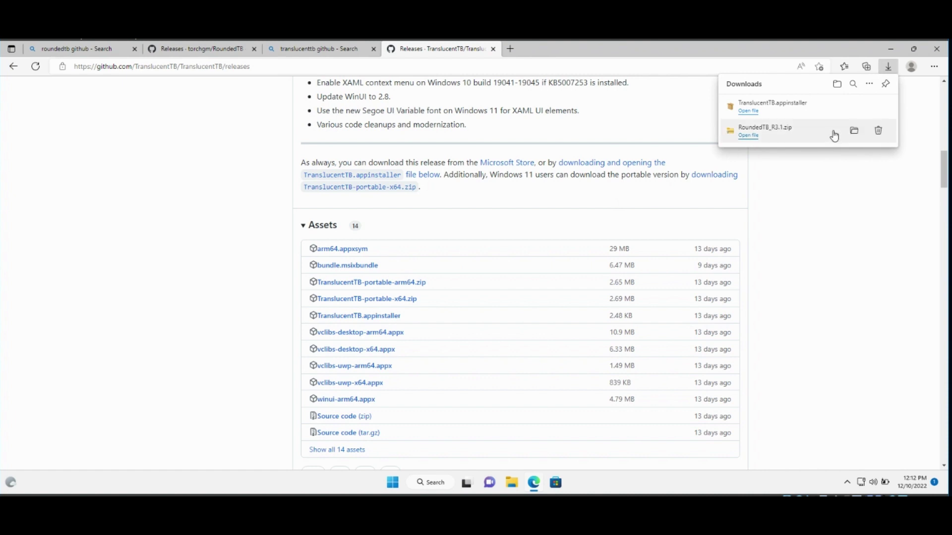
Step: Extract RoundedTB_R3.1.zip into Downloads with 'Show extracted files when complete' unchecked
{"action": "left_click", "coordinate": [853, 132]}
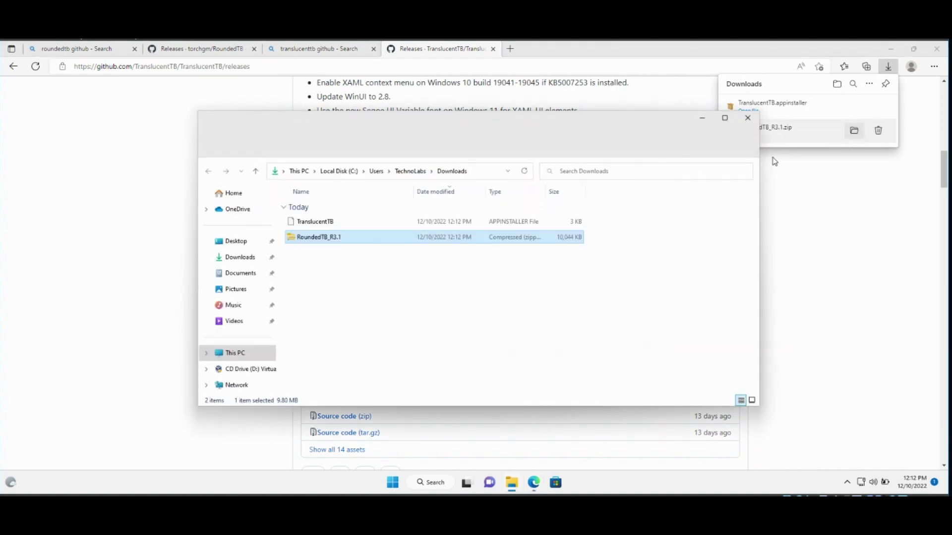
{"action": "right_click", "coordinate": [315, 242]}
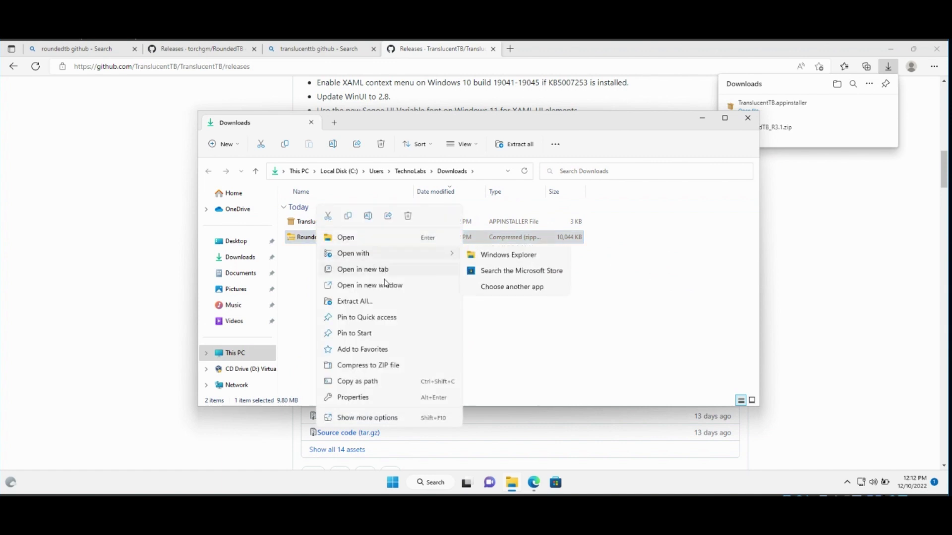
{"action": "left_click", "coordinate": [367, 302]}
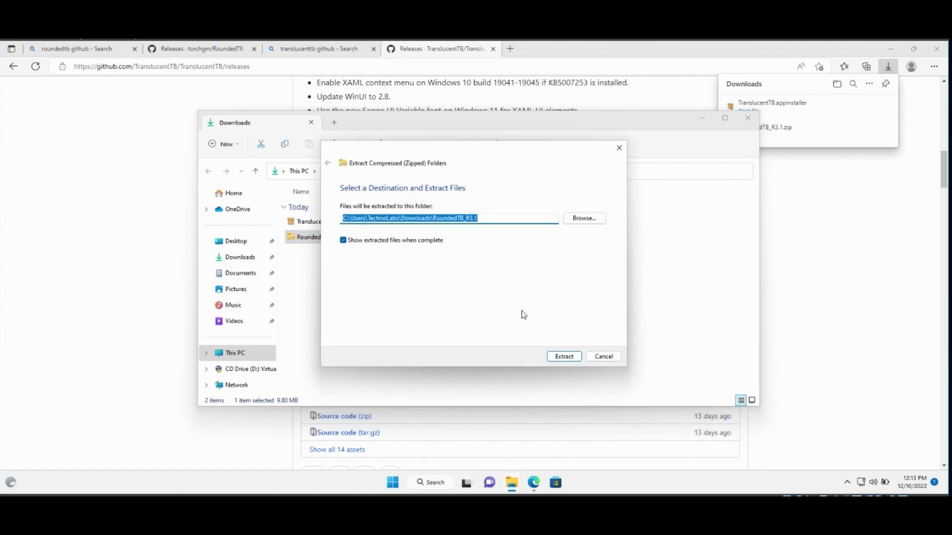
{"action": "left_click", "coordinate": [400, 245]}
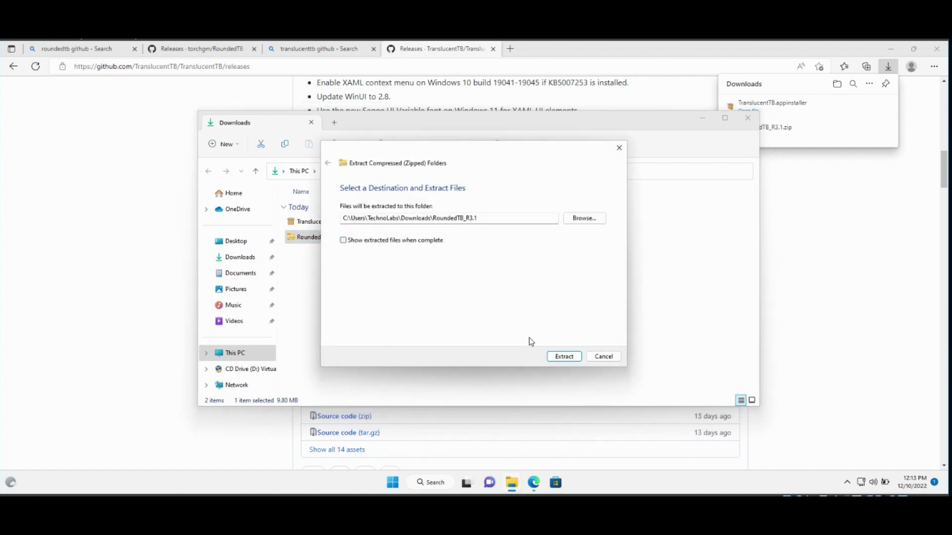
{"action": "left_click", "coordinate": [563, 357]}
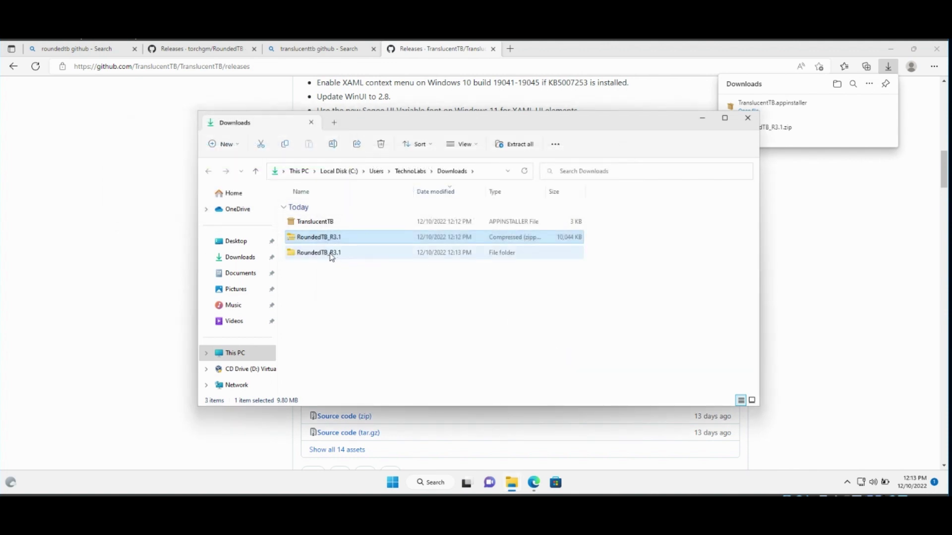
Step: Cut the RoundedTB_R3.1 folder and create a new 'Tweaks' folder on Local Disk (C:)
{"action": "right_click", "coordinate": [315, 253]}
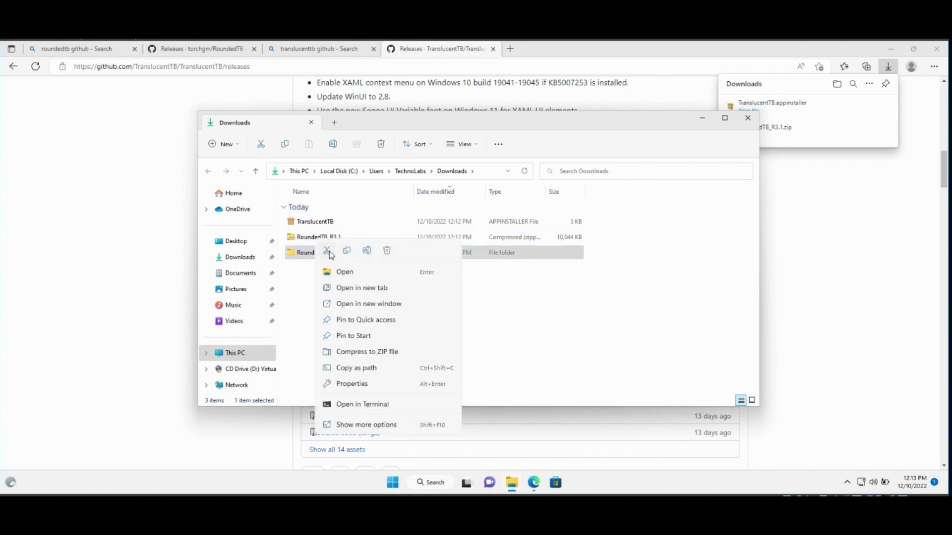
{"action": "left_click", "coordinate": [330, 253]}
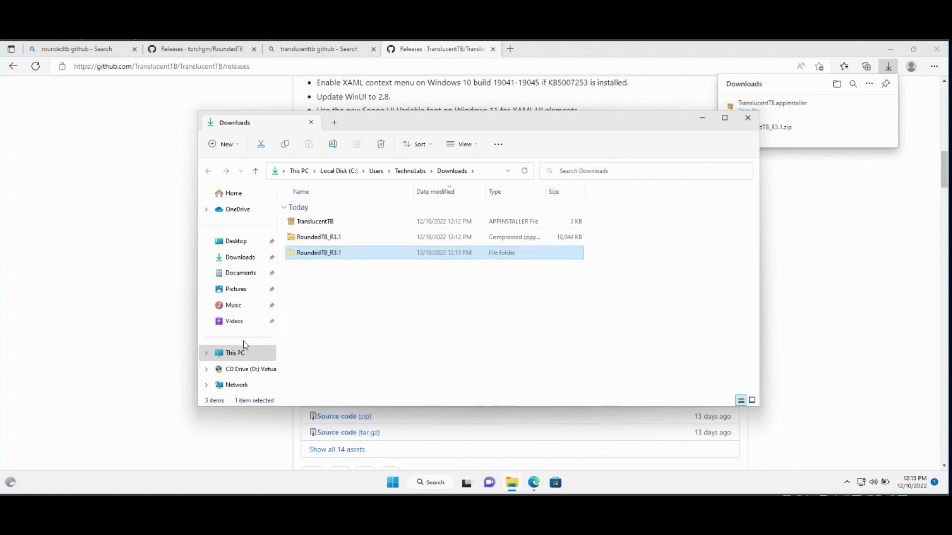
{"action": "left_click", "coordinate": [206, 353]}
{"action": "left_click", "coordinate": [237, 370]}
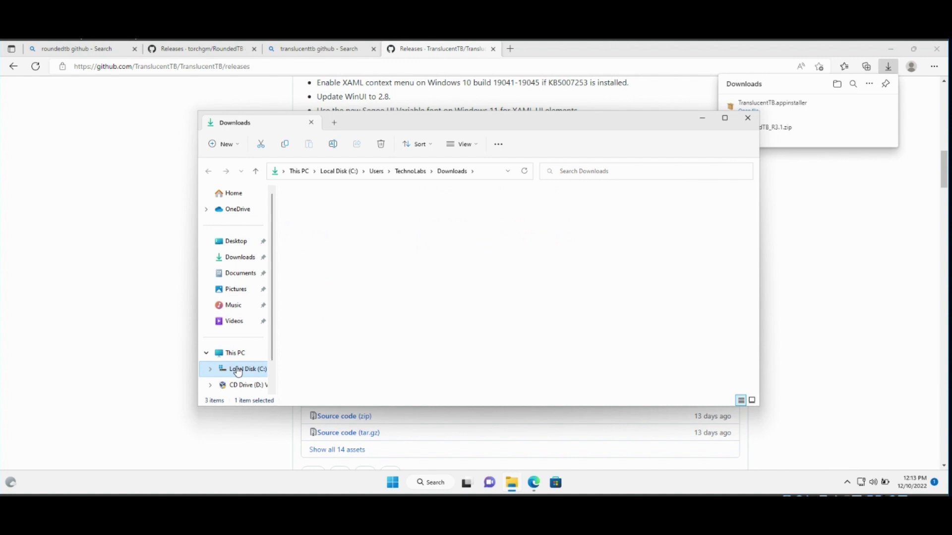
{"action": "right_click", "coordinate": [346, 321]}
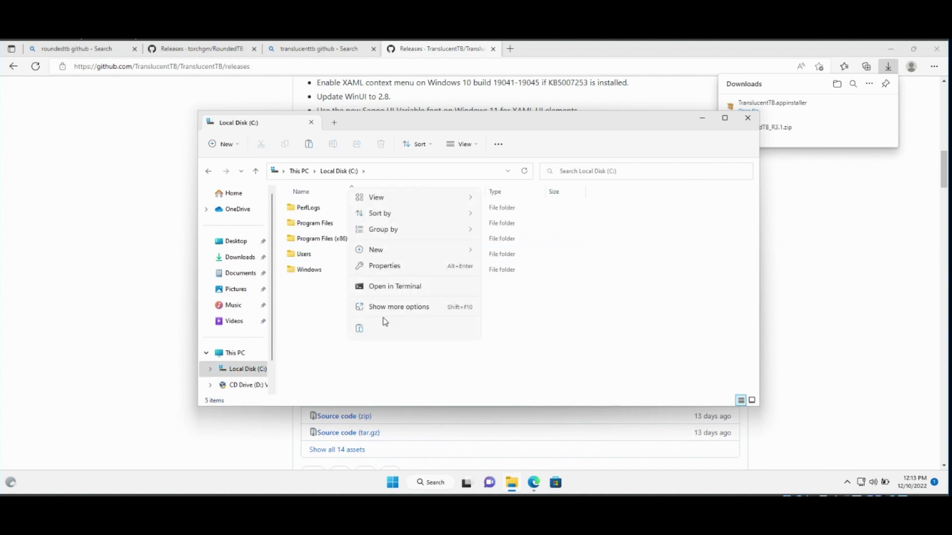
{"action": "mouse_move", "coordinate": [462, 255]}
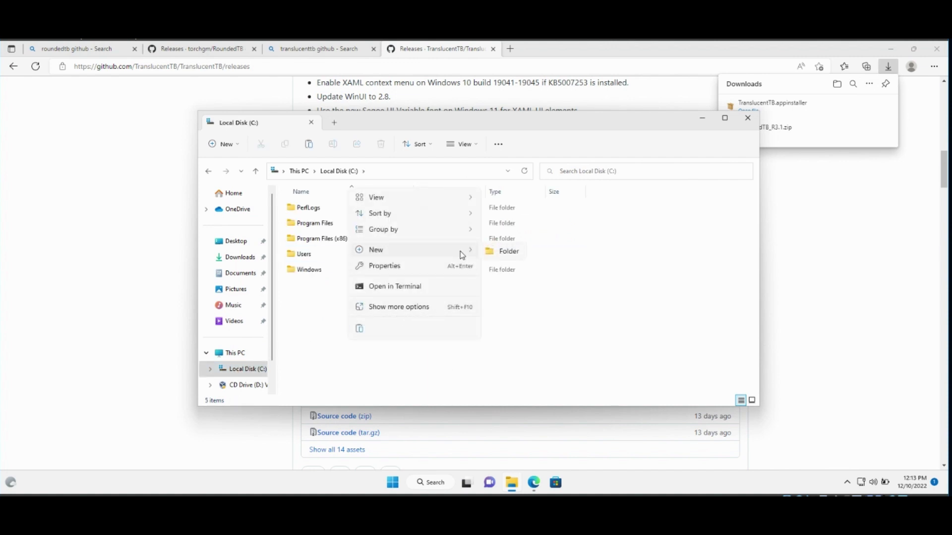
{"action": "left_click", "coordinate": [506, 252]}
{"action": "type", "text": "Tweaks"}
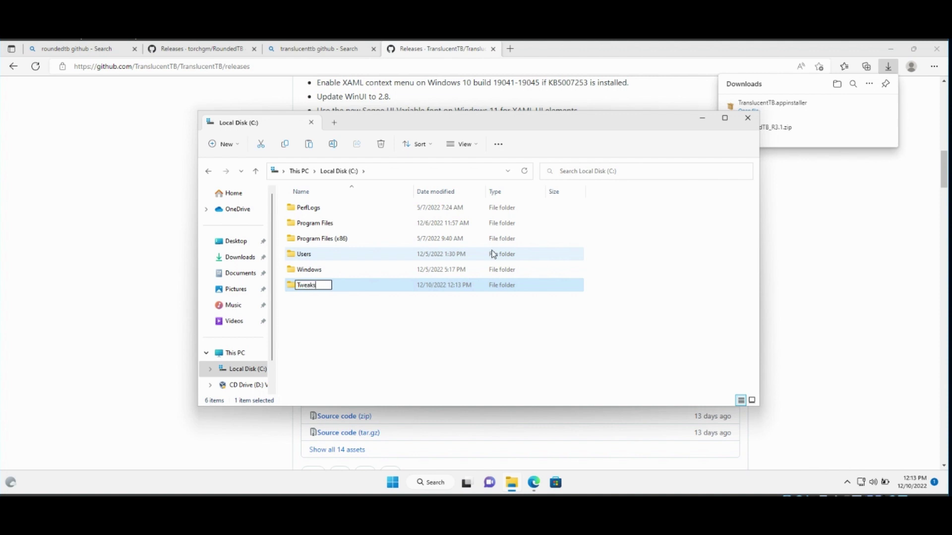
{"action": "key", "text": "Return"}
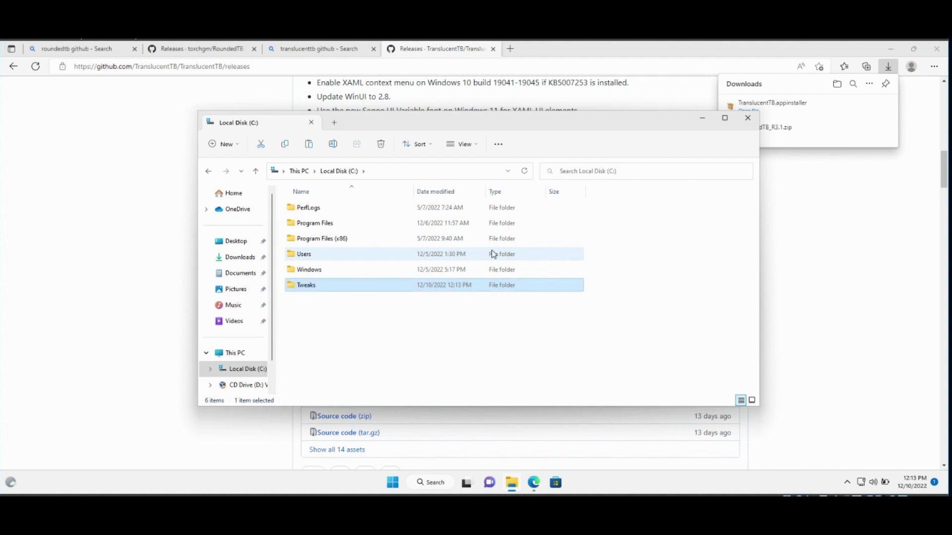
{"action": "key", "text": "Return"}
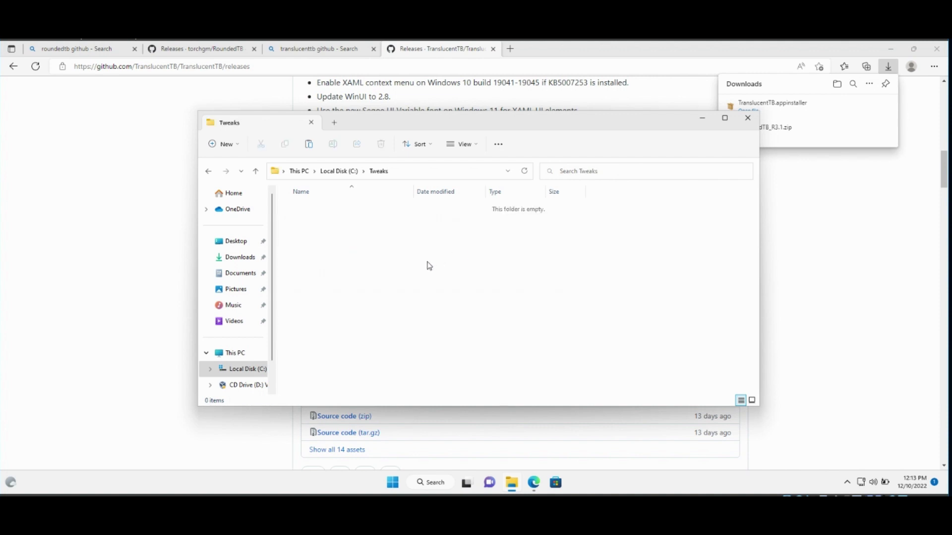
Step: Paste RoundedTB_R3.1 into Tweaks, open it and select RoundedTB.exe
{"action": "right_click", "coordinate": [430, 266]}
{"action": "left_click", "coordinate": [441, 276]}
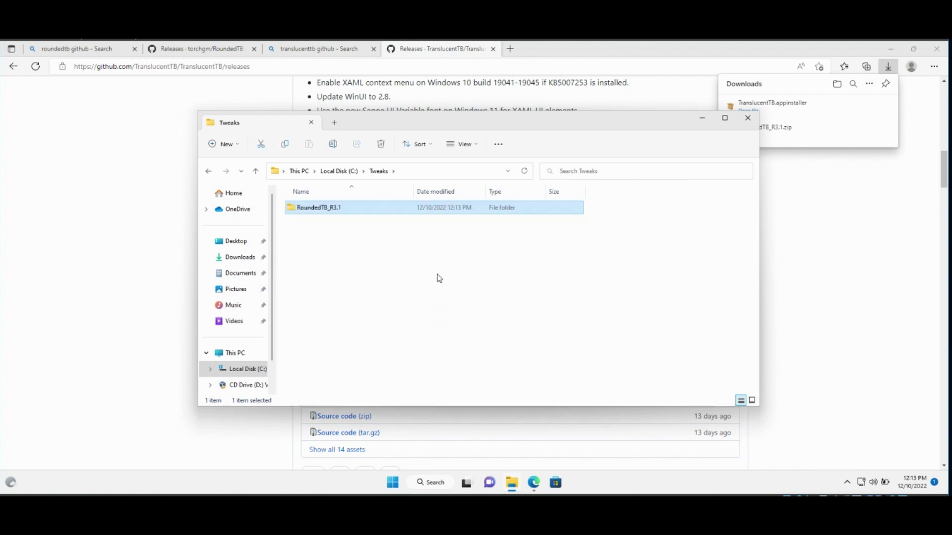
{"action": "double_click", "coordinate": [323, 213]}
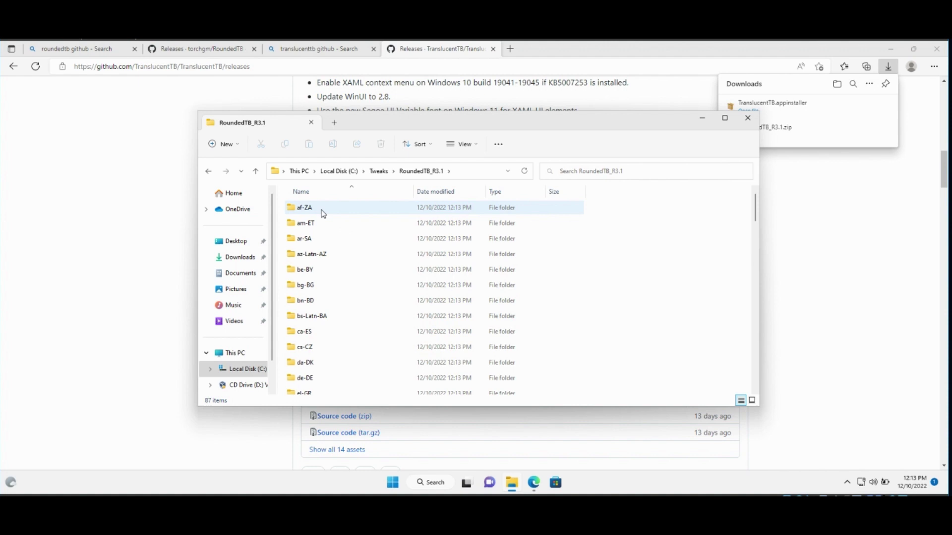
{"action": "scroll", "coordinate": [325, 261], "scroll_direction": "down", "scroll_amount": 8}
{"action": "scroll", "coordinate": [325, 262], "scroll_direction": "down", "scroll_amount": 15}
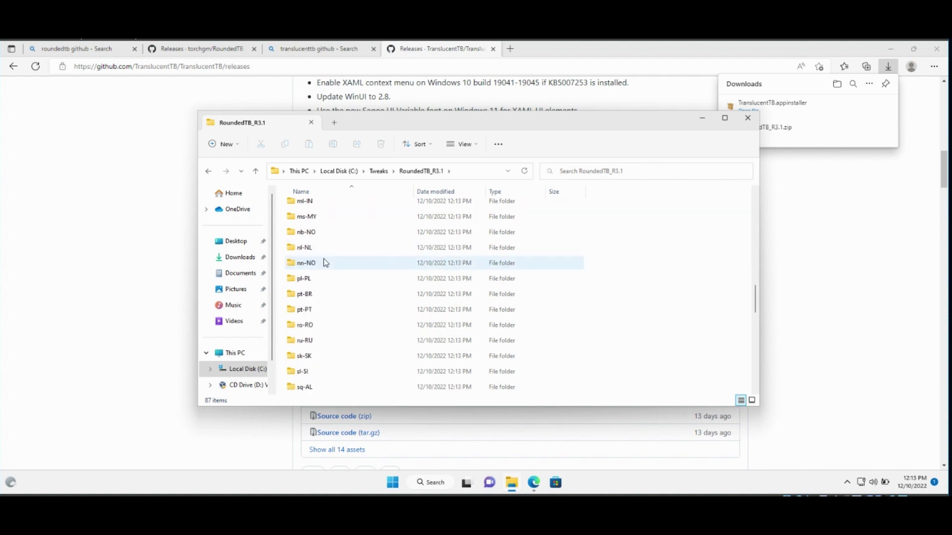
{"action": "left_click", "coordinate": [304, 250]}
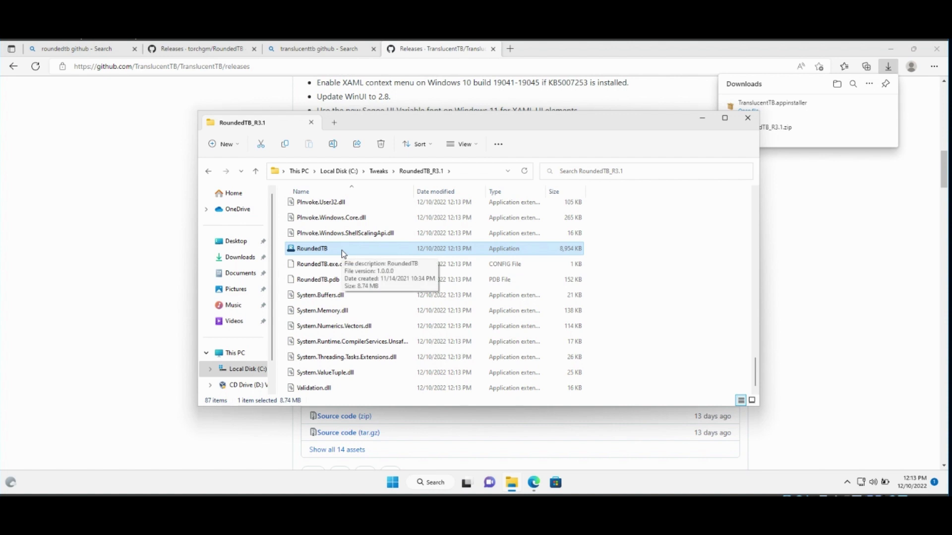
Step: Launch RoundedTB.exe and dismiss its welcome notes to reach the Margin 3 / Corner radius 7 settings
{"action": "double_click", "coordinate": [341, 250]}
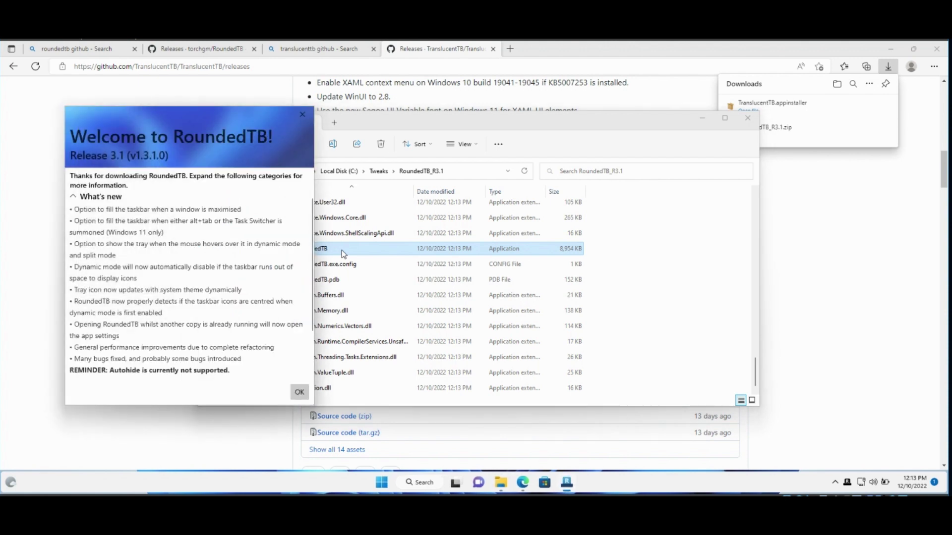
{"action": "scroll", "coordinate": [229, 316], "scroll_direction": "down", "scroll_amount": 3}
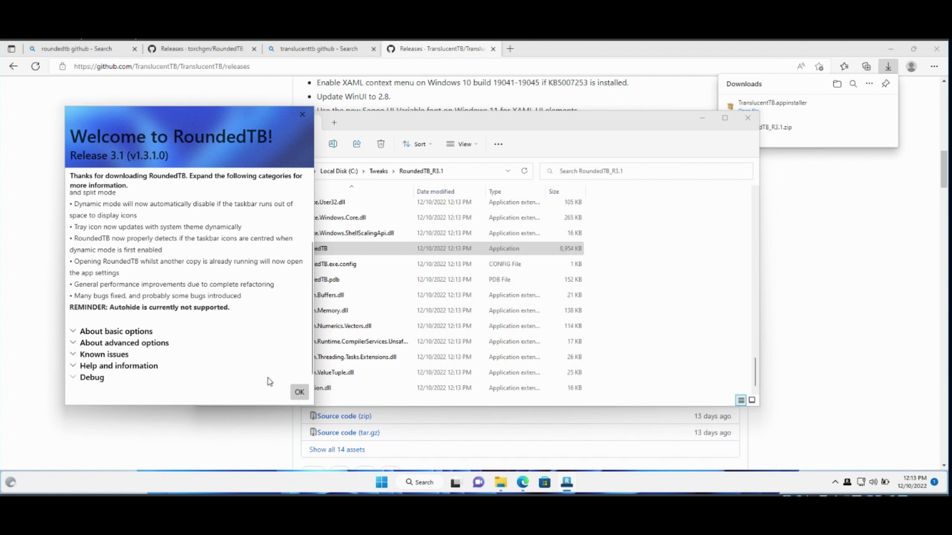
{"action": "left_click", "coordinate": [299, 392]}
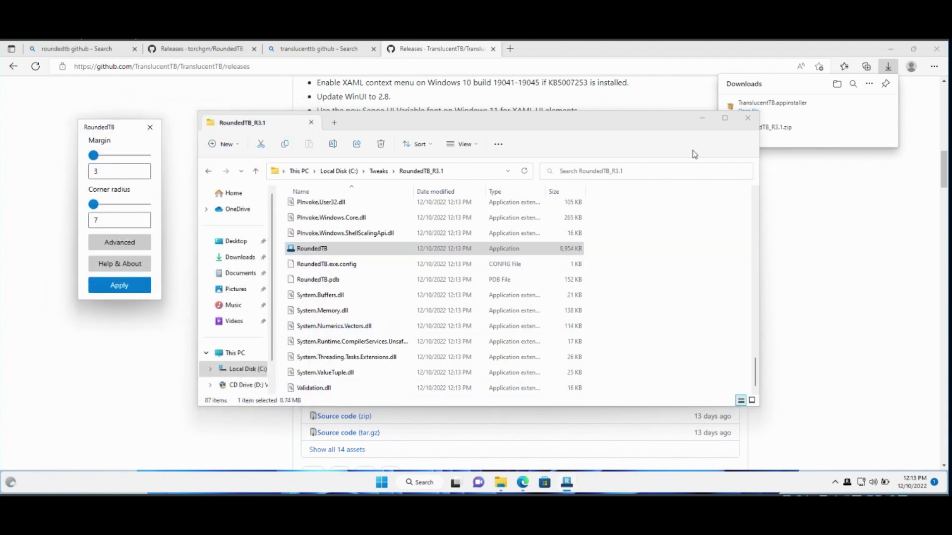
Step: Minimize File Explorer and the browser, and move the RoundedTB window to mid-screen
{"action": "left_click", "coordinate": [702, 119]}
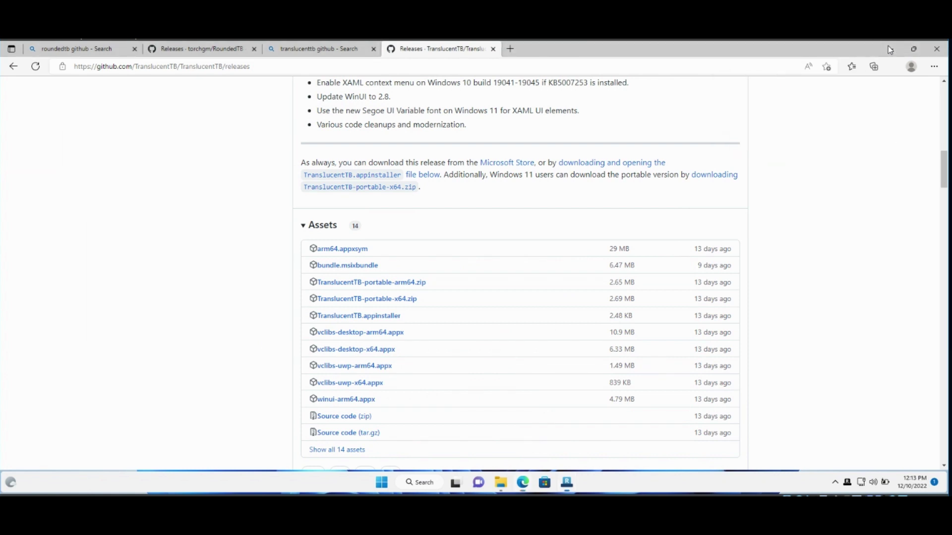
{"action": "key", "text": "super+d"}
{"action": "left_click_drag", "start_coordinate": [100, 130], "coordinate": [369, 143]}
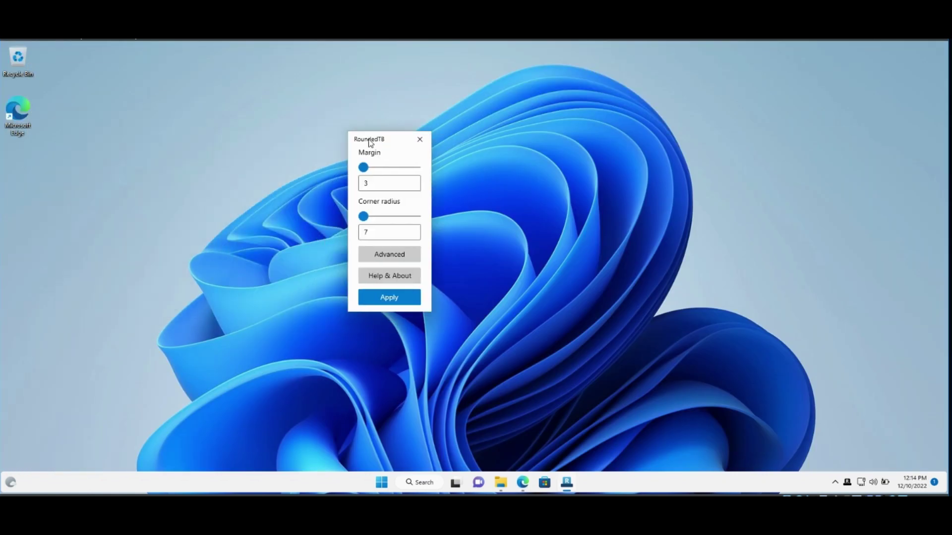
Step: Under Advanced, enable Dynamic mode with Show system tray and apply it
{"action": "left_click", "coordinate": [369, 255]}
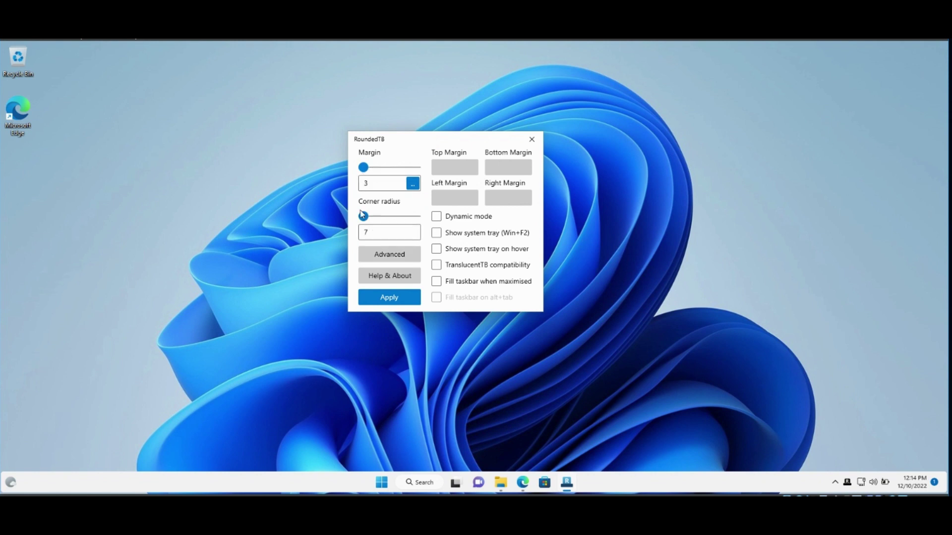
{"action": "left_click", "coordinate": [436, 217]}
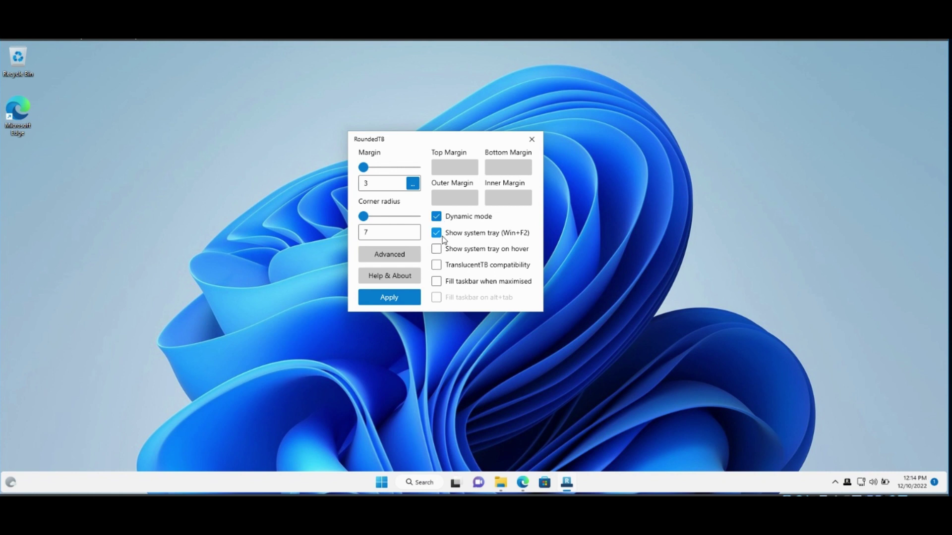
{"action": "left_click", "coordinate": [399, 295]}
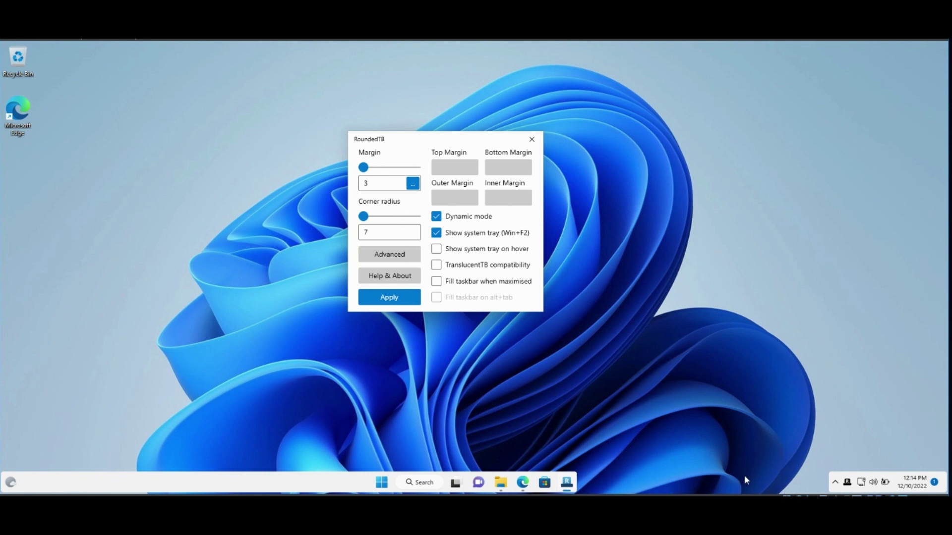
{"action": "left_click", "coordinate": [261, 489]}
Step: Open Settings to Personalization › Taskbar and expand Taskbar behaviors
{"action": "key", "text": "super"}
{"action": "type", "text": "sett"}
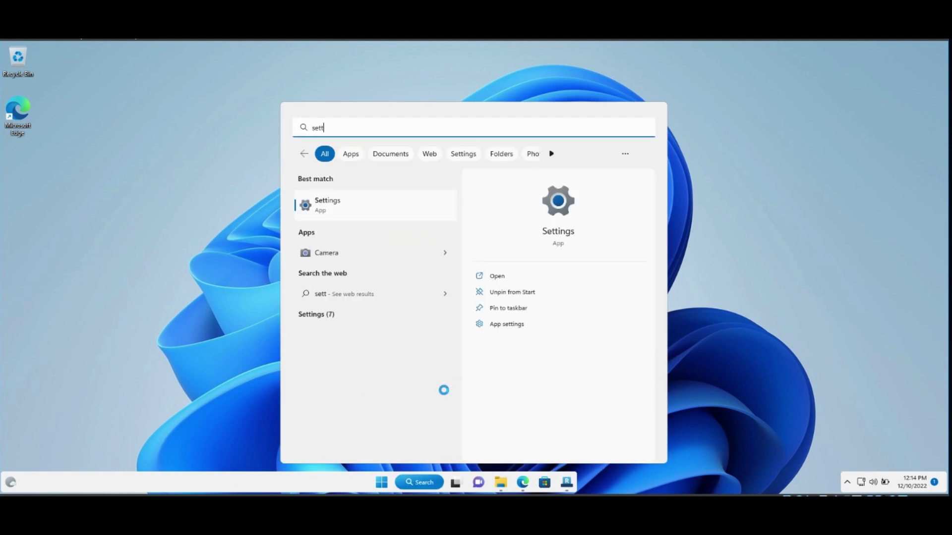
{"action": "key", "text": "Return"}
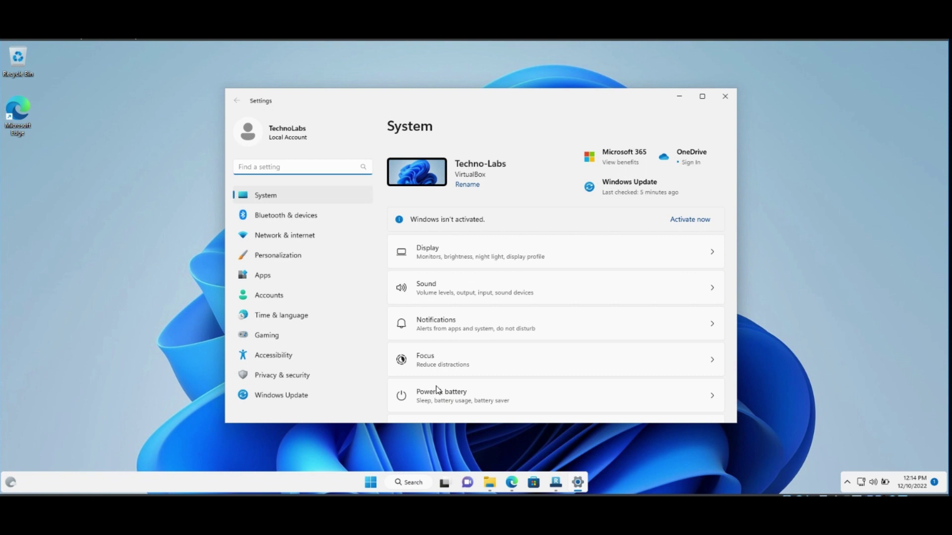
{"action": "left_click", "coordinate": [296, 257]}
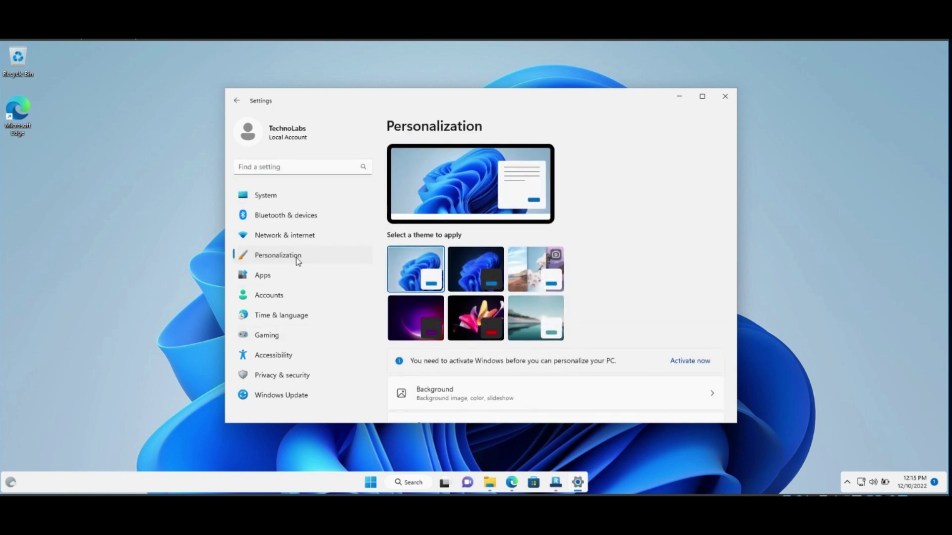
{"action": "scroll", "coordinate": [504, 379], "scroll_direction": "down", "scroll_amount": 4}
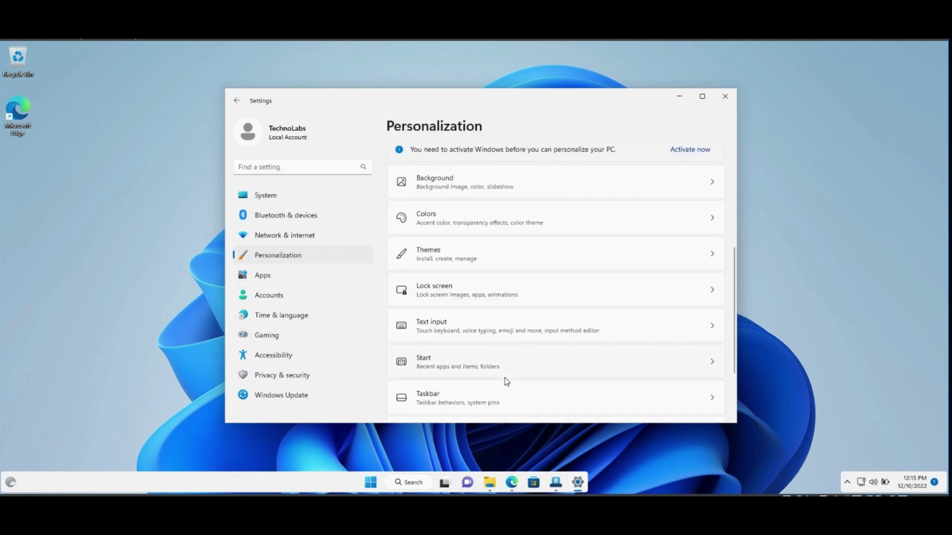
{"action": "left_click", "coordinate": [449, 397]}
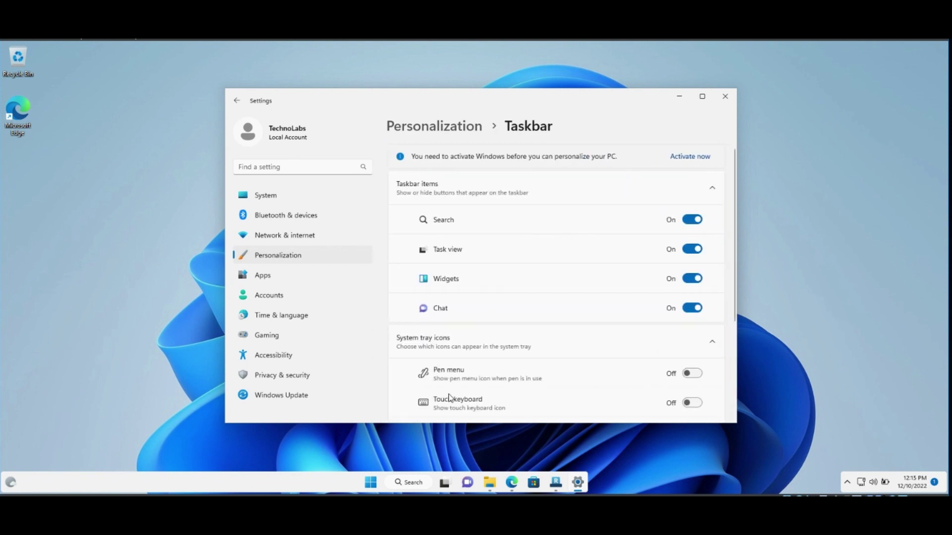
{"action": "scroll", "coordinate": [450, 398], "scroll_direction": "down", "scroll_amount": 5}
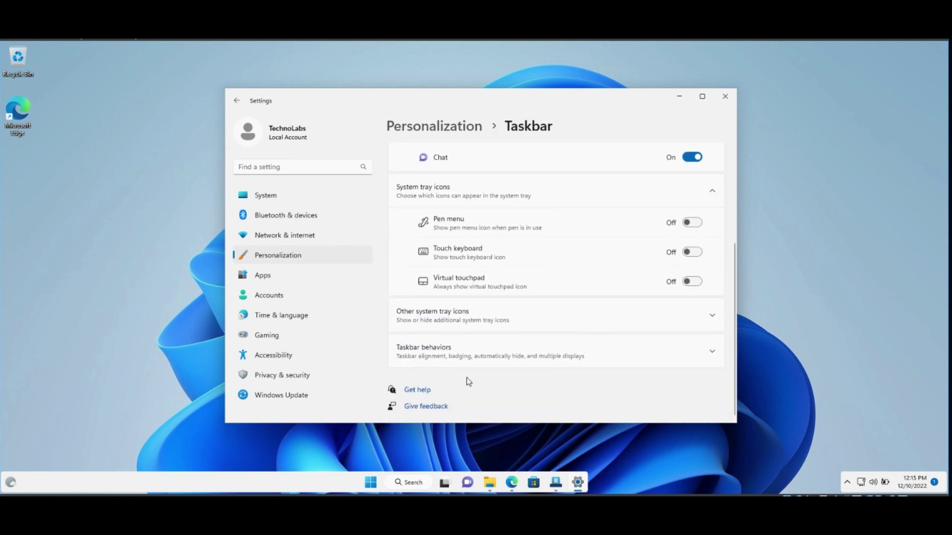
{"action": "left_click", "coordinate": [478, 359]}
{"action": "scroll", "coordinate": [478, 359], "scroll_direction": "down", "scroll_amount": 3}
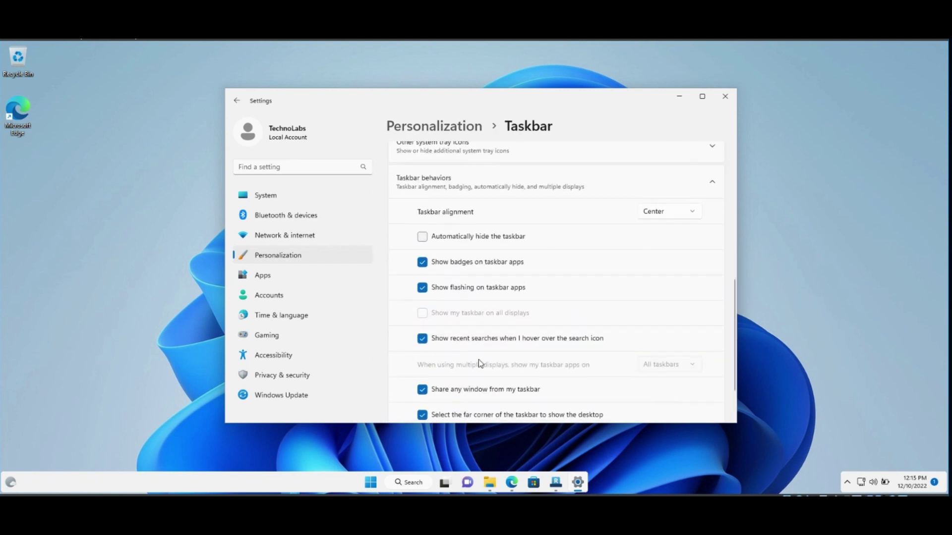
Step: Set Taskbar alignment to Left, then back to Center
{"action": "left_click", "coordinate": [669, 215]}
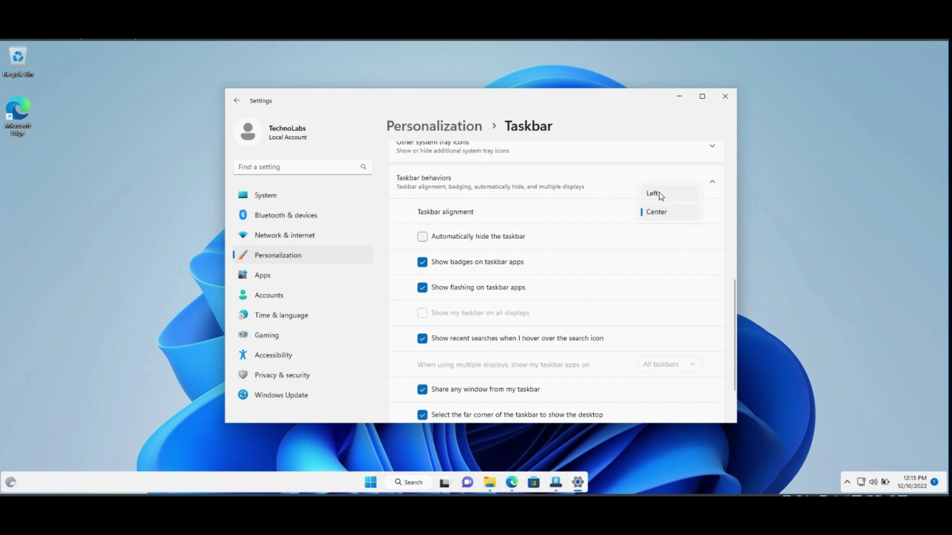
{"action": "left_click", "coordinate": [658, 193]}
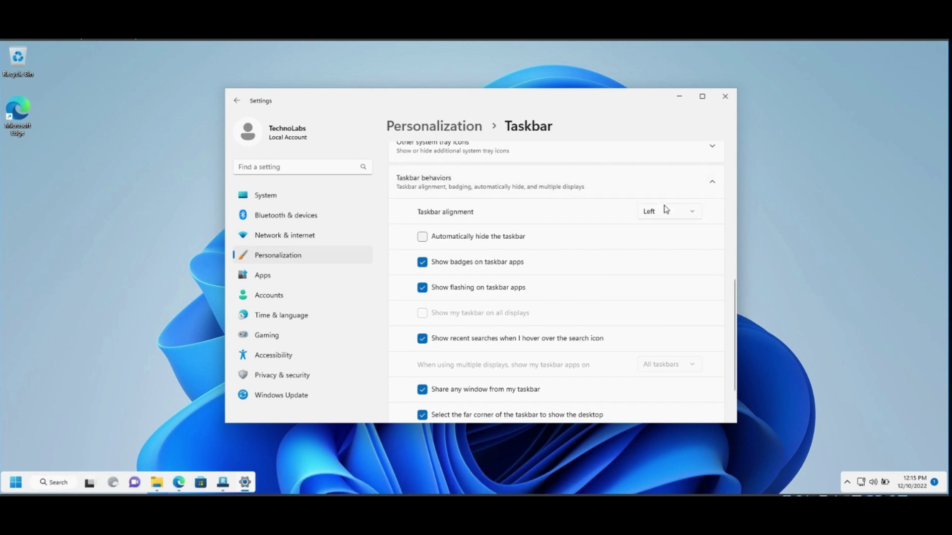
{"action": "left_click", "coordinate": [664, 213]}
{"action": "left_click", "coordinate": [653, 232]}
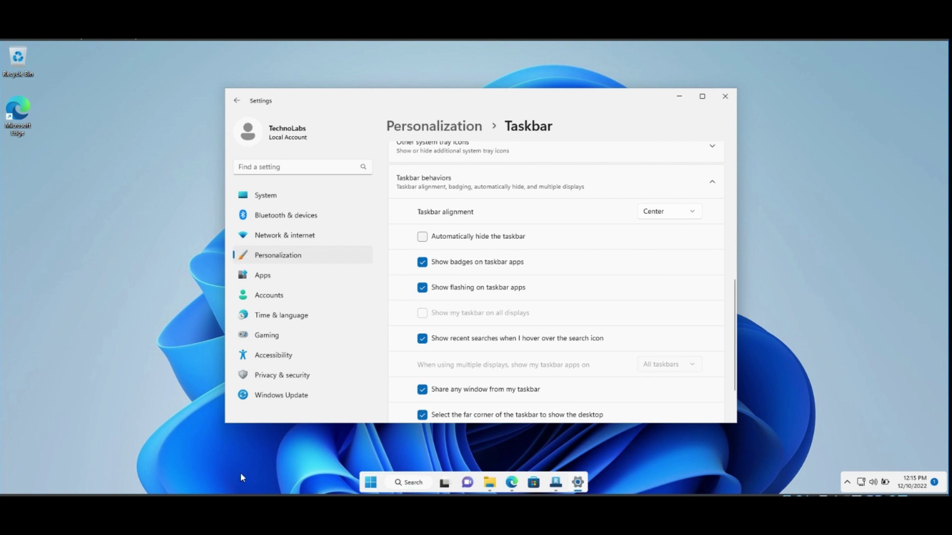
Step: Close Settings, then untick Show system tray in RoundedTB and apply
{"action": "left_click", "coordinate": [726, 97]}
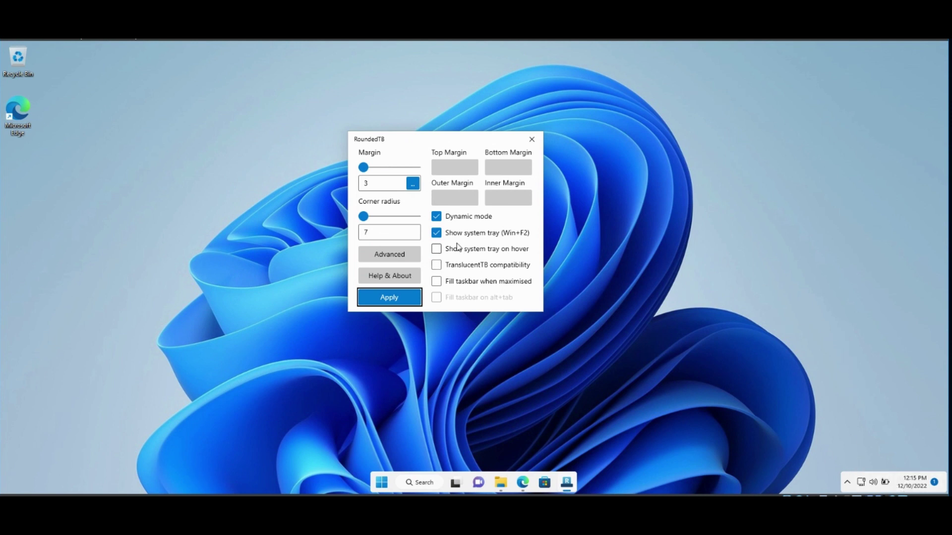
{"action": "left_click", "coordinate": [436, 233]}
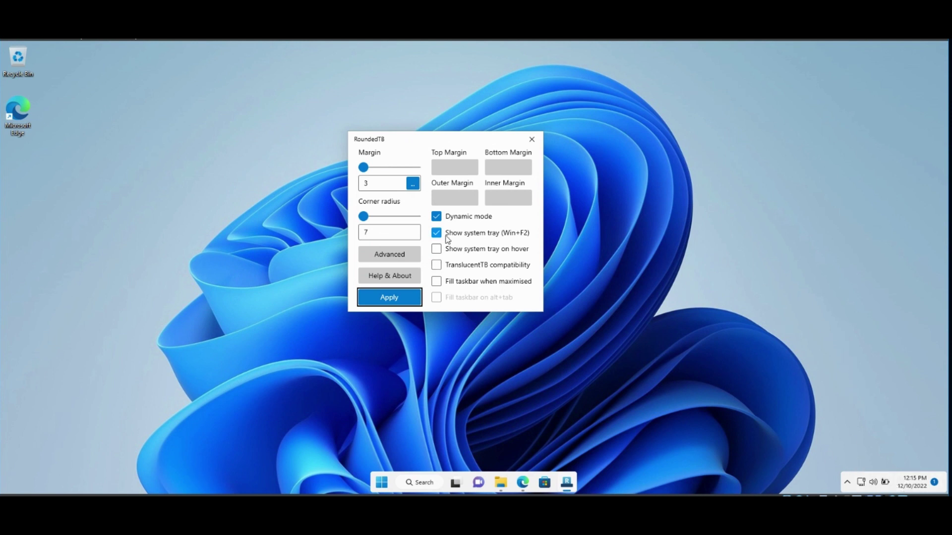
{"action": "left_click", "coordinate": [389, 297]}
{"action": "left_click", "coordinate": [891, 490]}
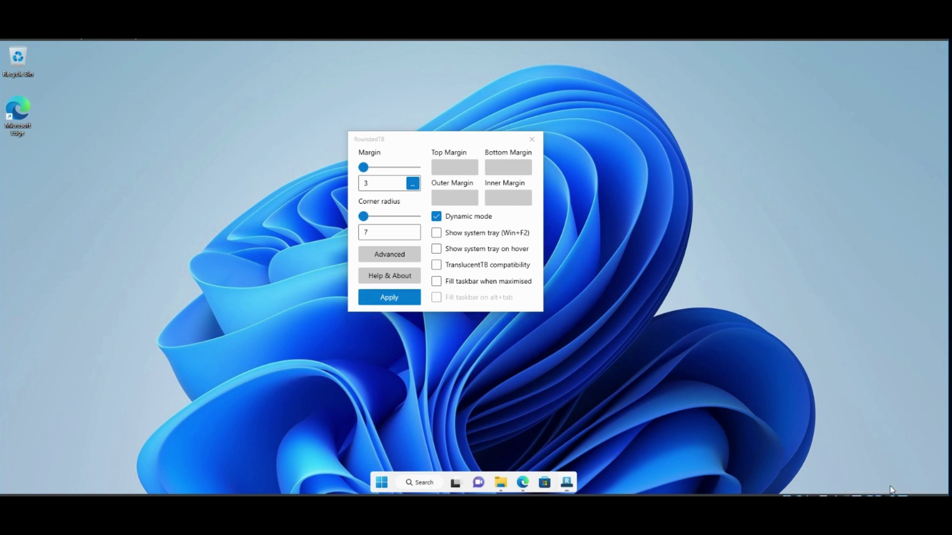
Step: Tick Show system tray again plus Show system tray on hover, and apply
{"action": "left_click", "coordinate": [436, 233]}
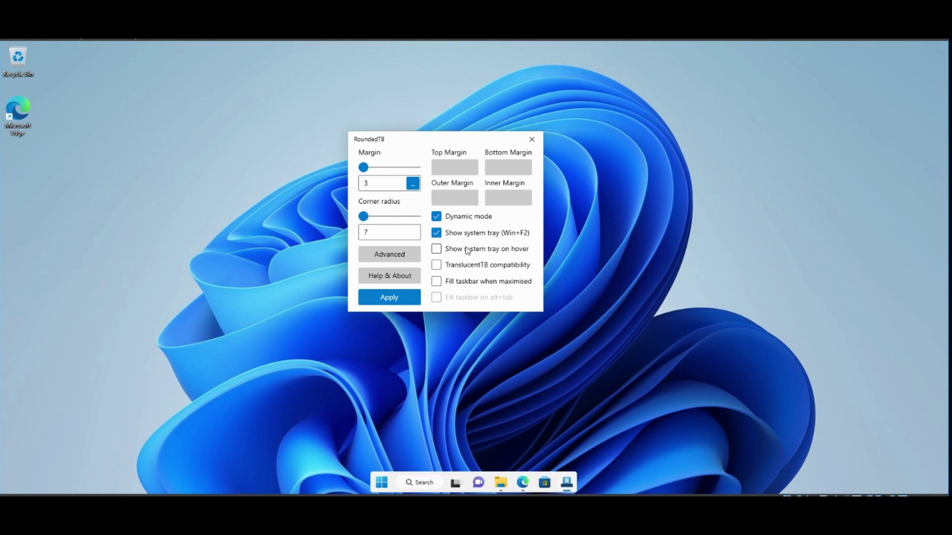
{"action": "left_click", "coordinate": [436, 249]}
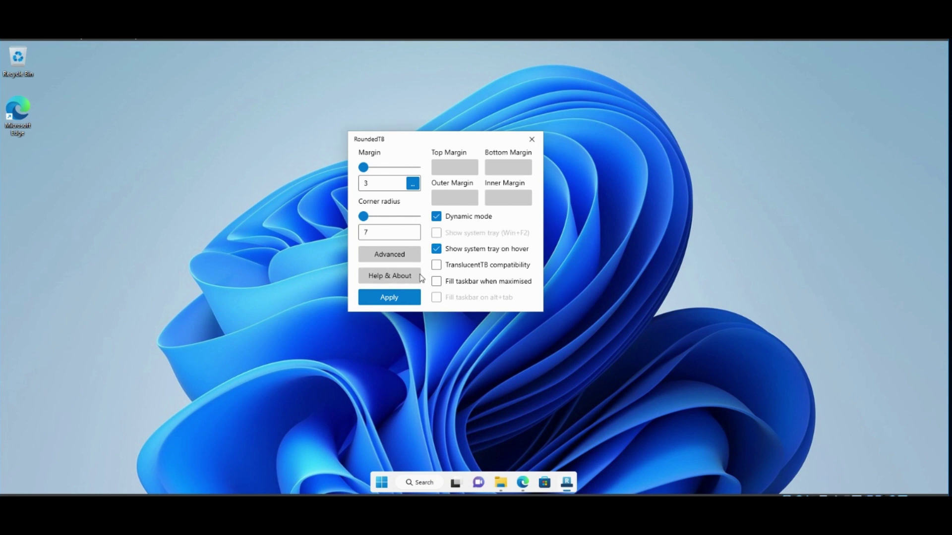
{"action": "left_click", "coordinate": [389, 297]}
Step: Run the TranslucentTB.appinstaller file from the Downloads folder
{"action": "left_click", "coordinate": [502, 486]}
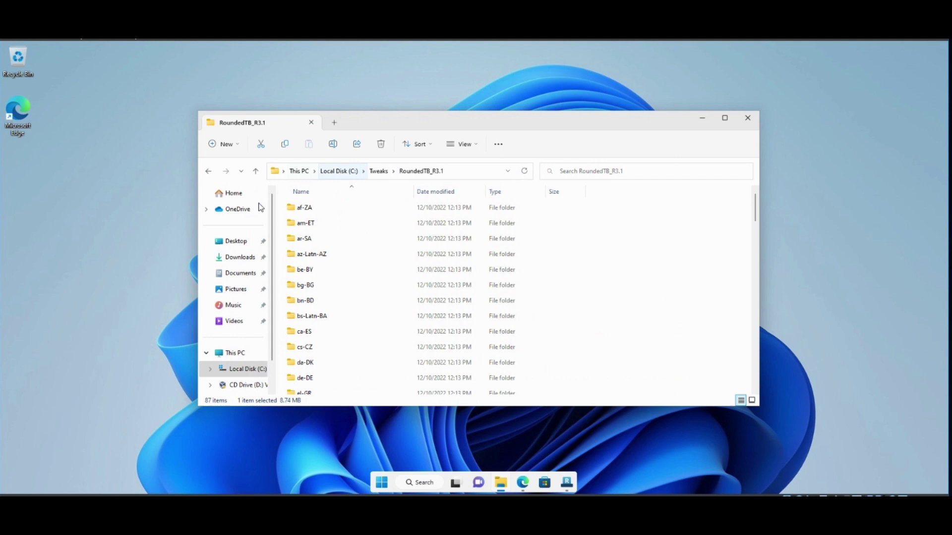
{"action": "left_click", "coordinate": [224, 257]}
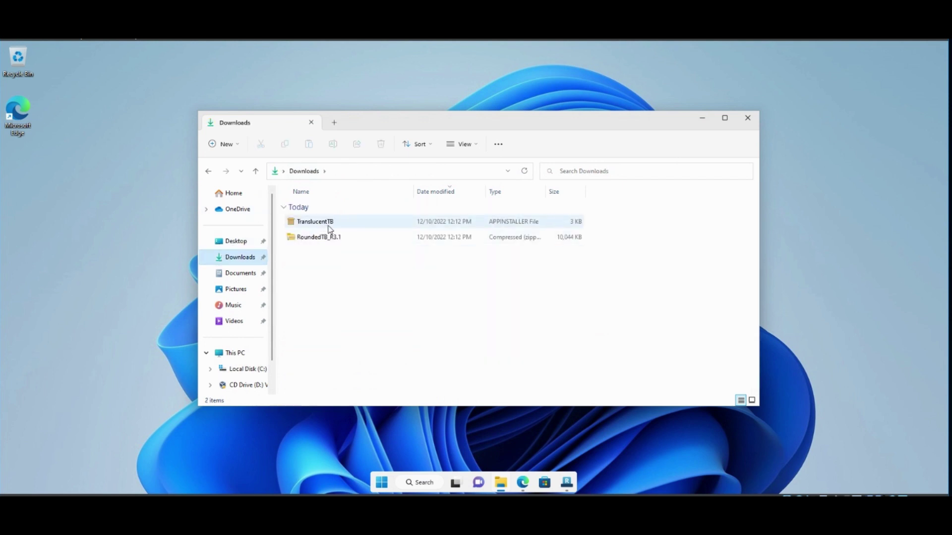
{"action": "left_click", "coordinate": [303, 224]}
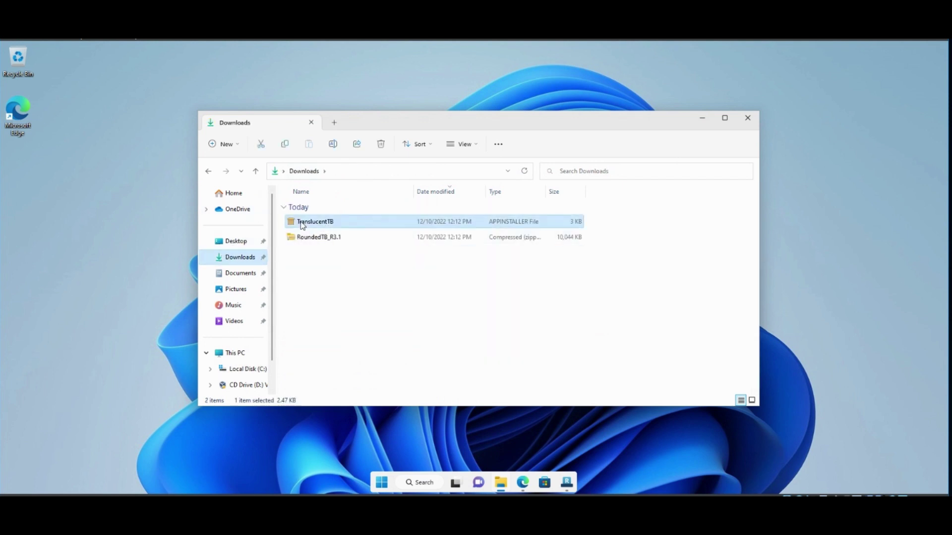
{"action": "double_click", "coordinate": [341, 224]}
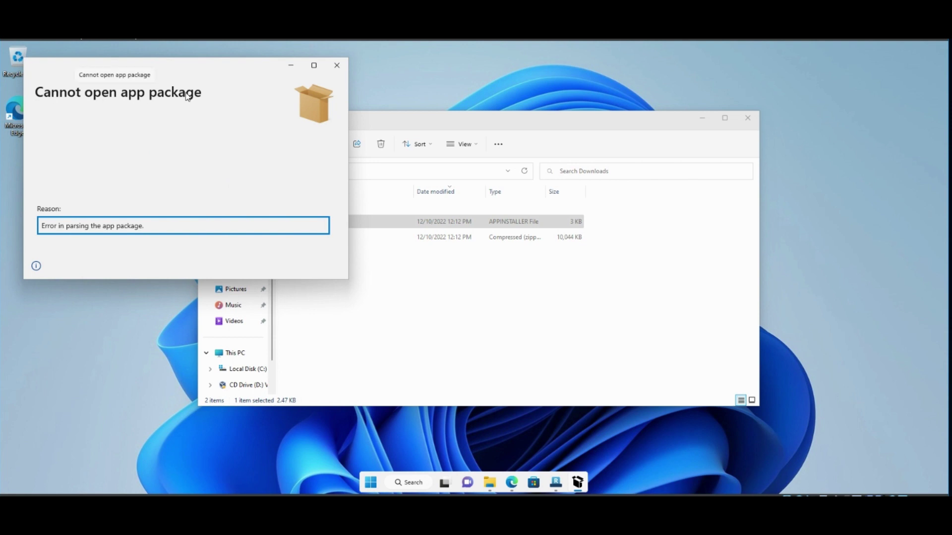
Step: Close the 'Cannot open app package' App Installer error window
{"action": "left_click", "coordinate": [342, 70]}
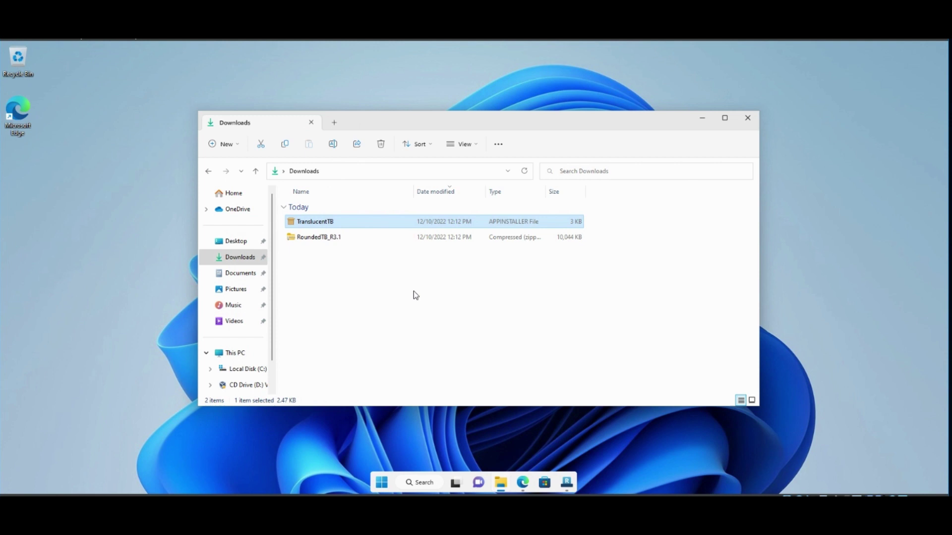
Step: Search Microsoft Store for 'translucentt' and open the TranslucentTB app page
{"action": "left_click", "coordinate": [547, 484]}
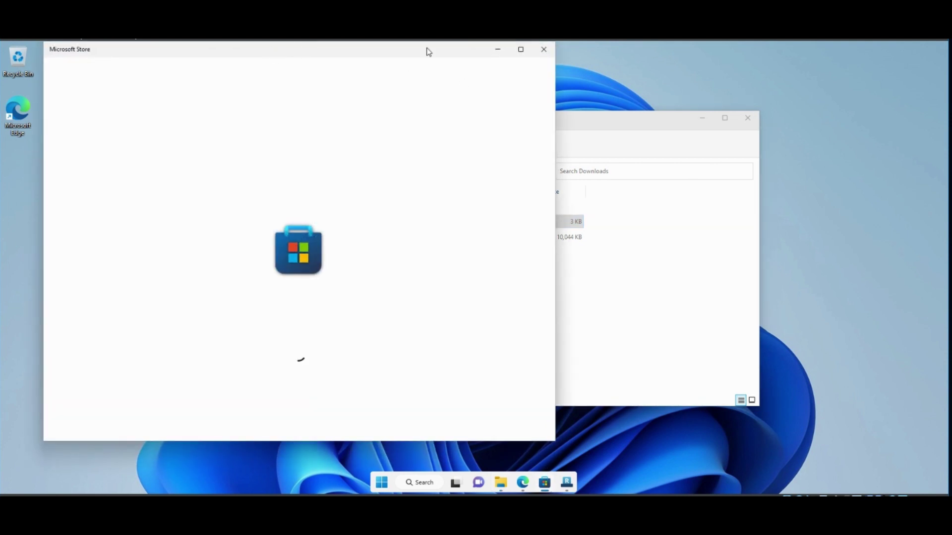
{"action": "left_click_drag", "start_coordinate": [492, 89], "coordinate": [618, 81]}
{"action": "left_click", "coordinate": [606, 85]}
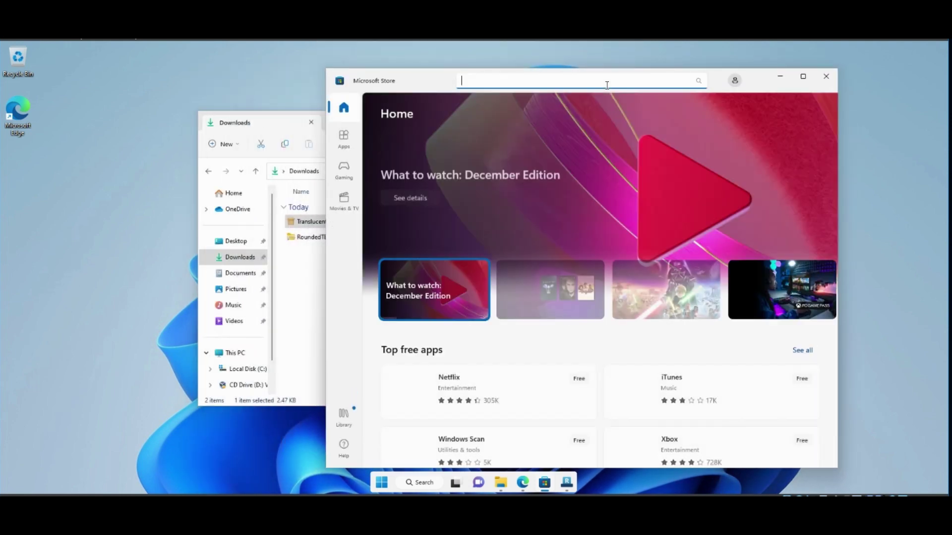
{"action": "type", "text": "trans"}
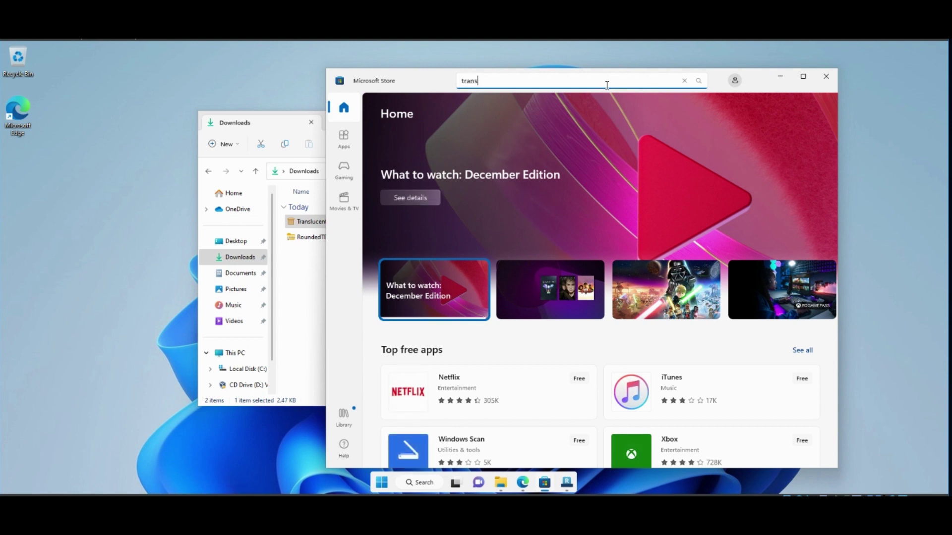
{"action": "type", "text": "l"}
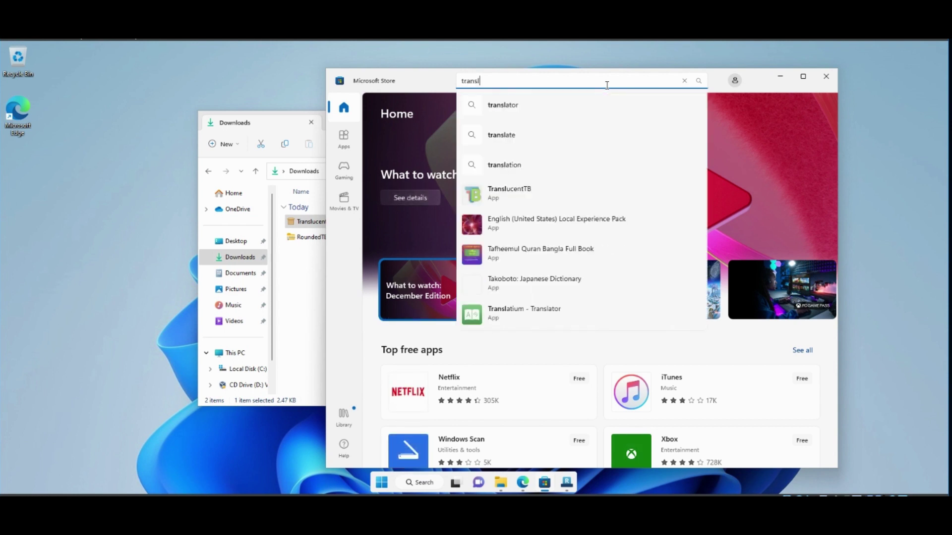
{"action": "type", "text": "ucent"}
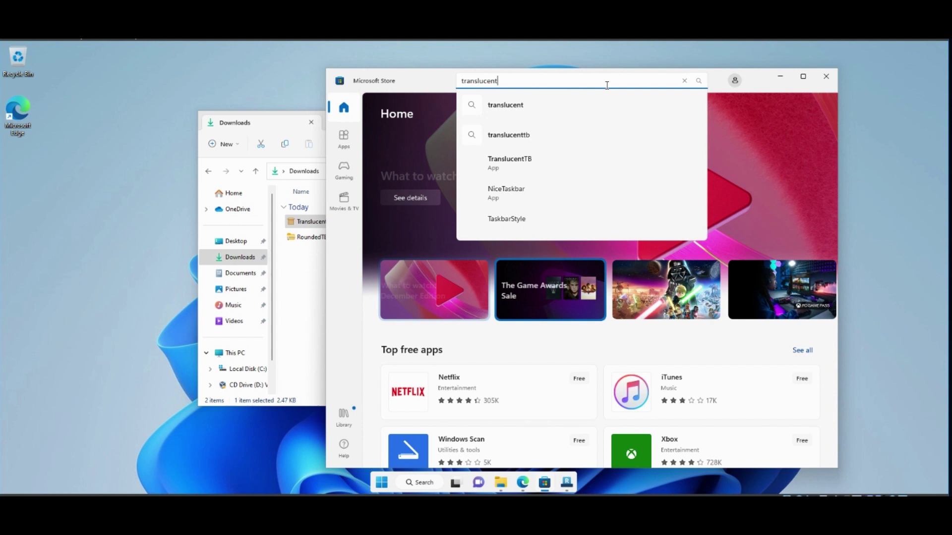
{"action": "type", "text": "tb"}
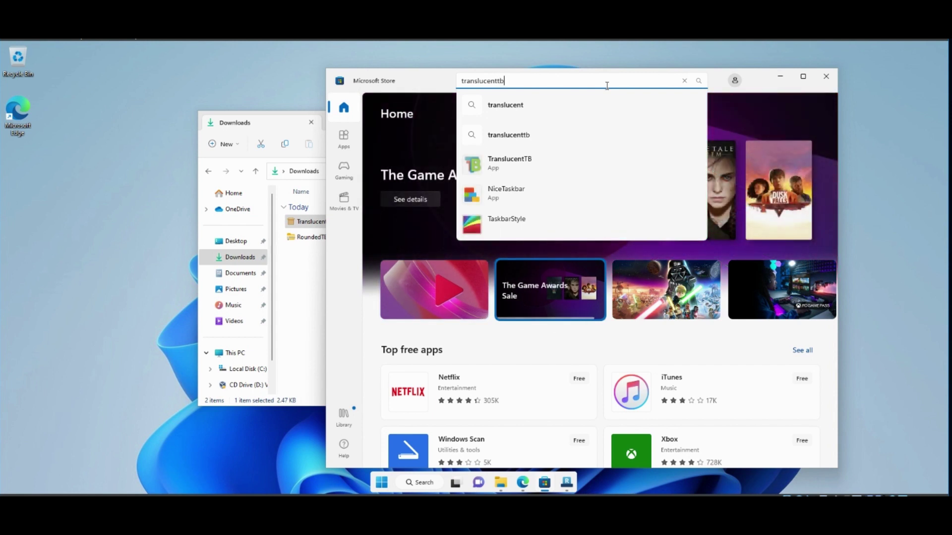
{"action": "left_click", "coordinate": [499, 139]}
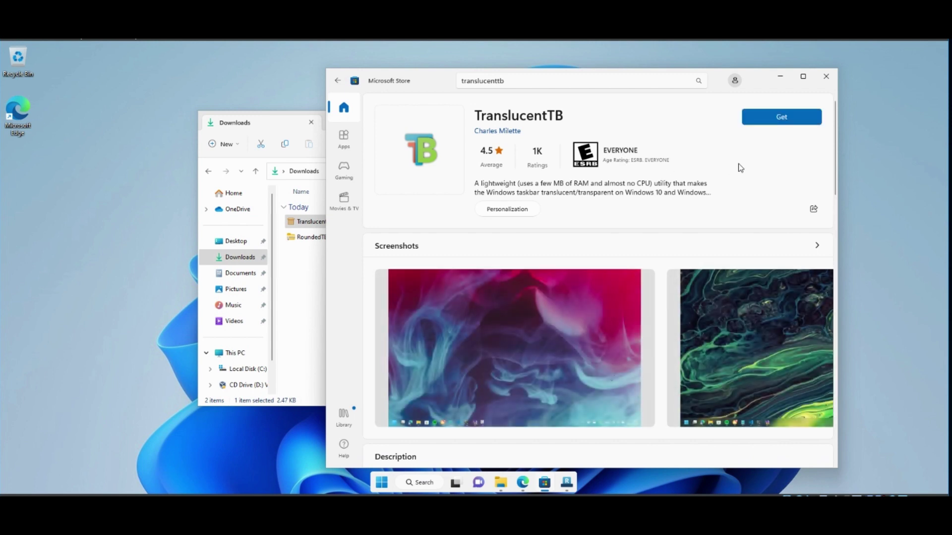
Step: Get TranslucentTB from its Microsoft Store page
{"action": "left_click", "coordinate": [780, 117]}
Step: Launch TranslucentTB, continue past its welcome screen and dismiss the tray notice
{"action": "left_click", "coordinate": [781, 121]}
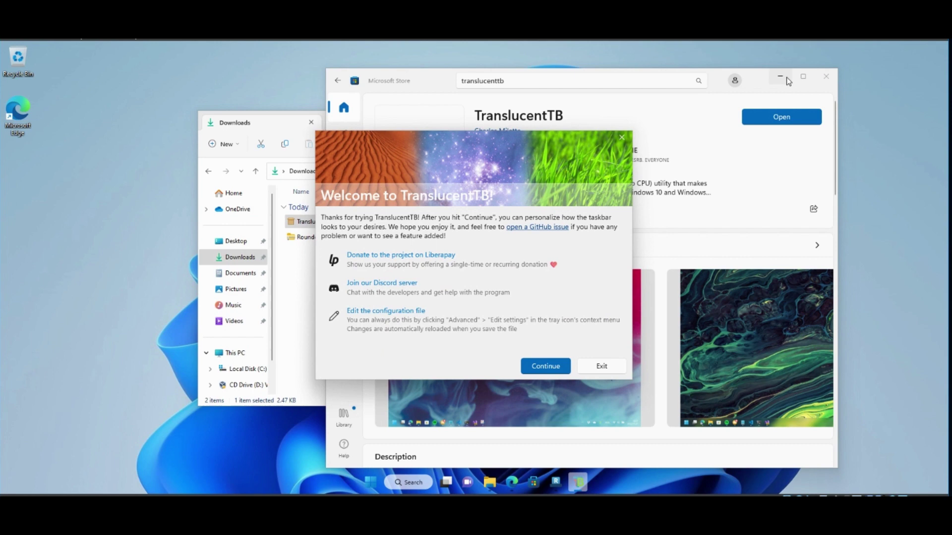
{"action": "left_click", "coordinate": [780, 76]}
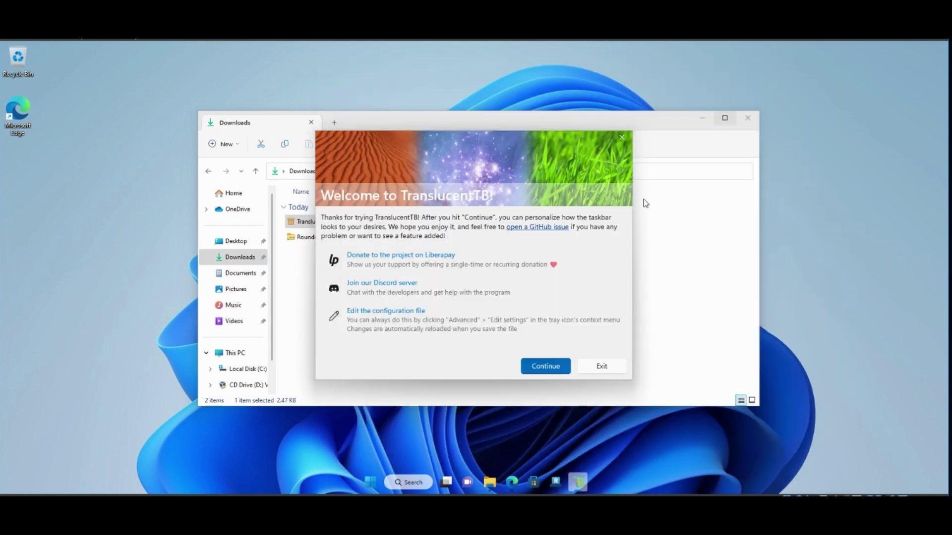
{"action": "left_click", "coordinate": [546, 366]}
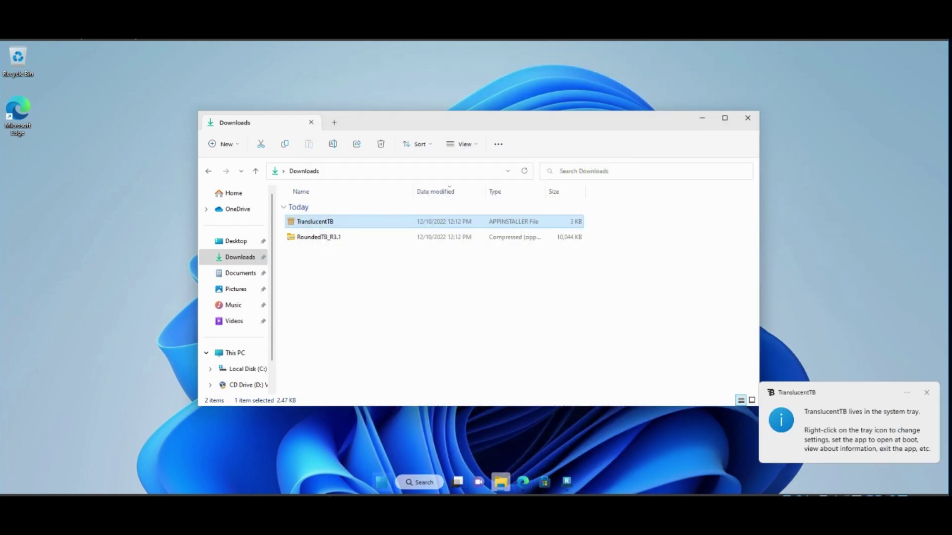
{"action": "left_click", "coordinate": [926, 392]}
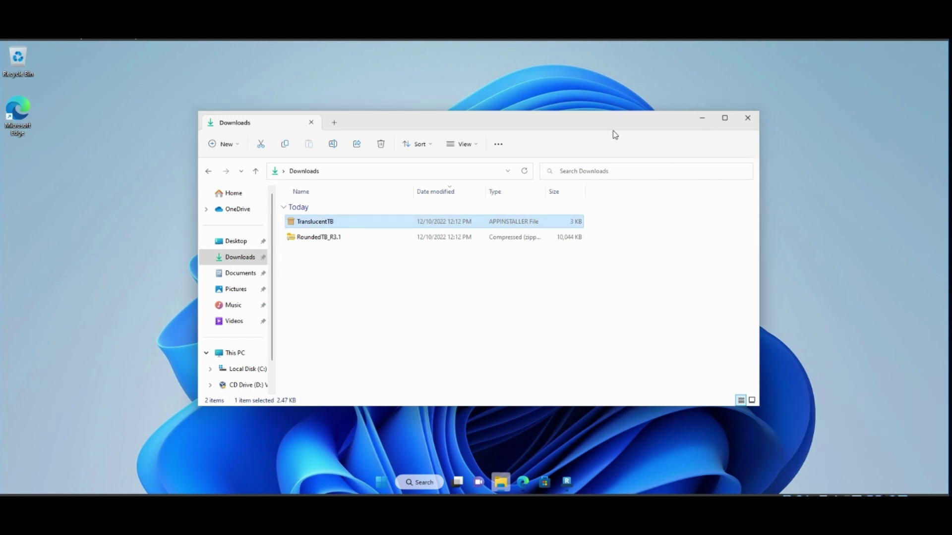
{"action": "left_click_drag", "start_coordinate": [606, 124], "coordinate": [564, 198]}
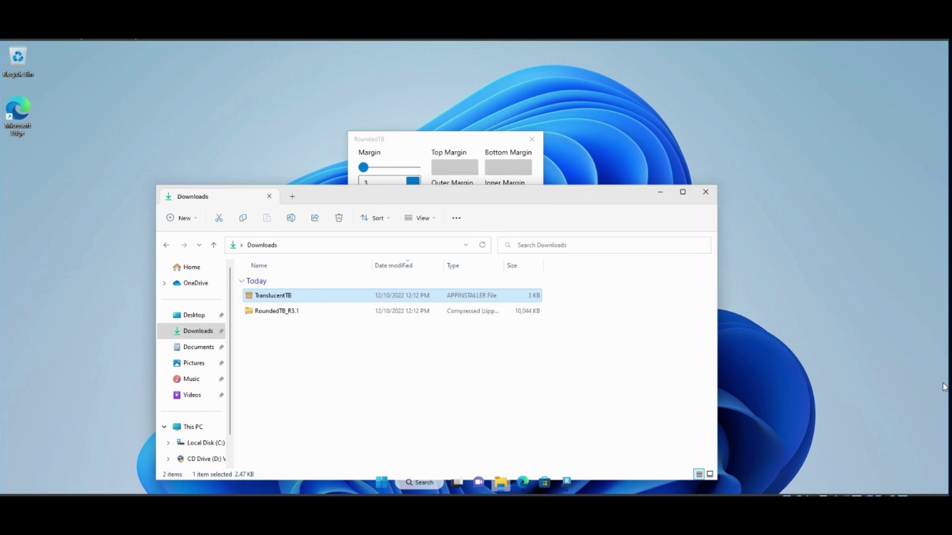
Step: Set TranslucentTB's Desktop taskbar appearance to Normal from its tray menu
{"action": "mouse_move", "coordinate": [877, 475]}
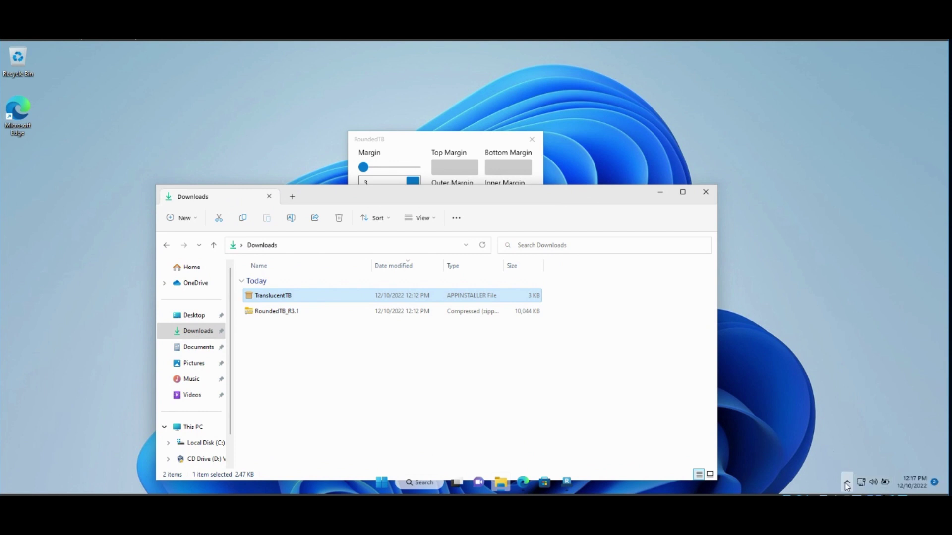
{"action": "left_click", "coordinate": [847, 482]}
{"action": "right_click", "coordinate": [867, 455]}
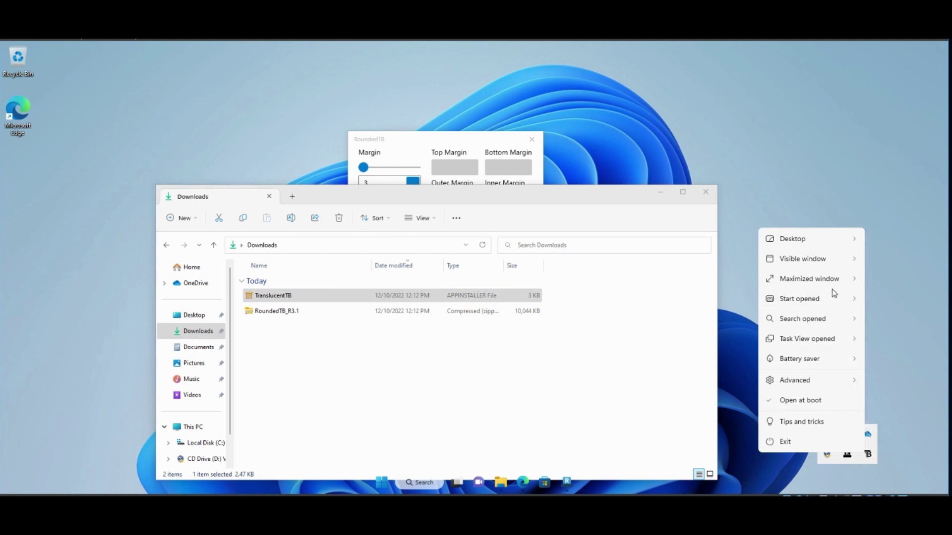
{"action": "mouse_move", "coordinate": [834, 239]}
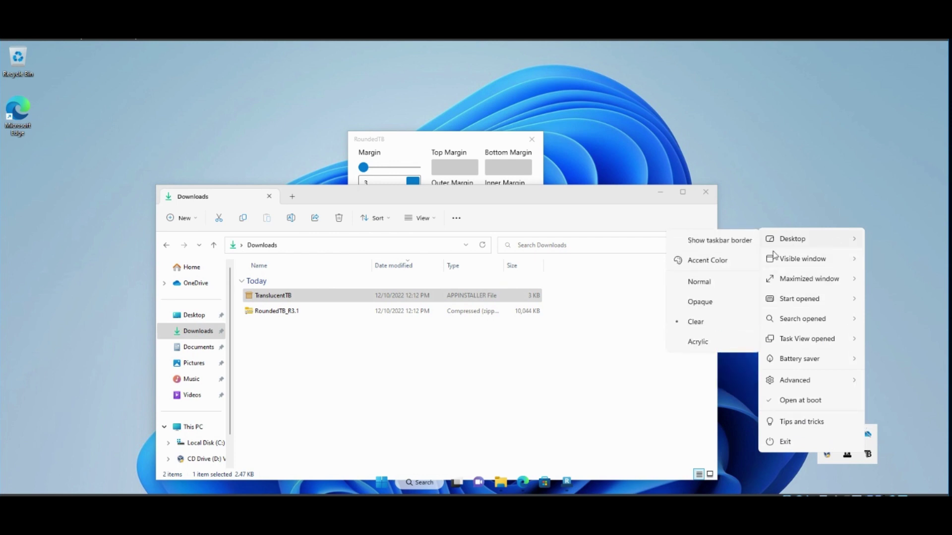
{"action": "left_click", "coordinate": [701, 282]}
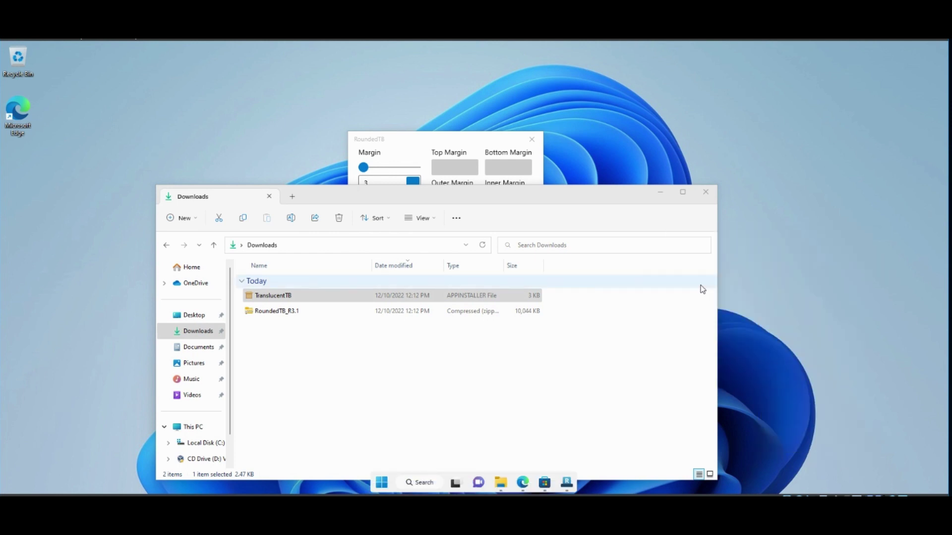
Step: Switch the Desktop taskbar appearance to Opaque
{"action": "left_click", "coordinate": [848, 484]}
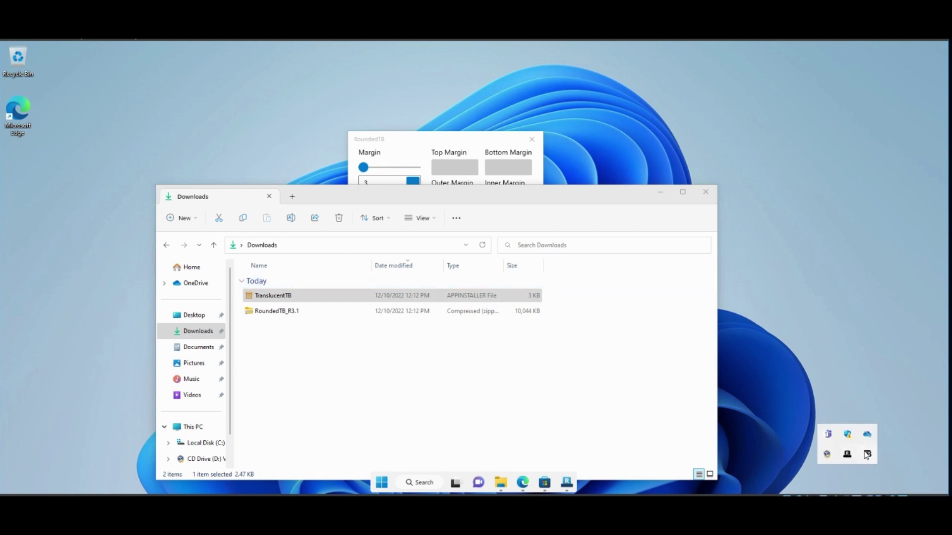
{"action": "right_click", "coordinate": [867, 455]}
{"action": "mouse_move", "coordinate": [815, 283]}
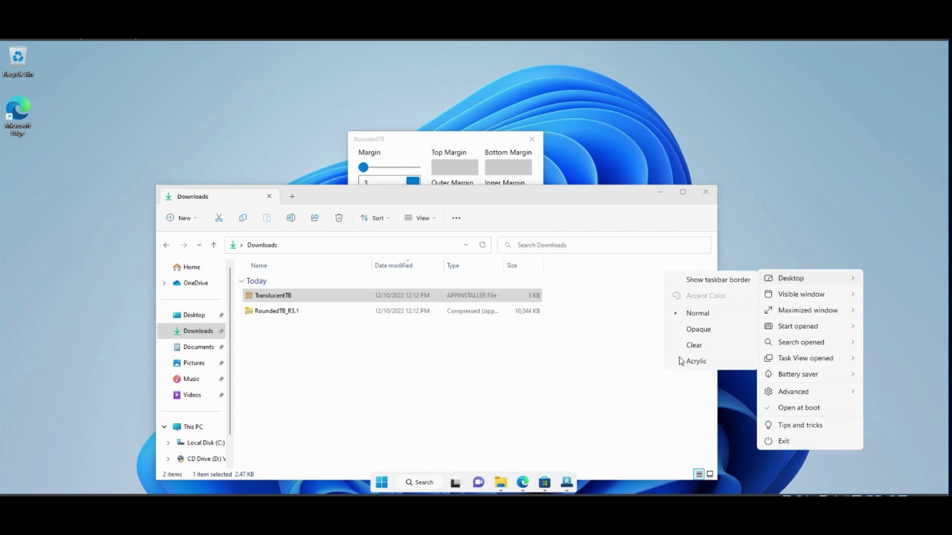
{"action": "left_click", "coordinate": [675, 330]}
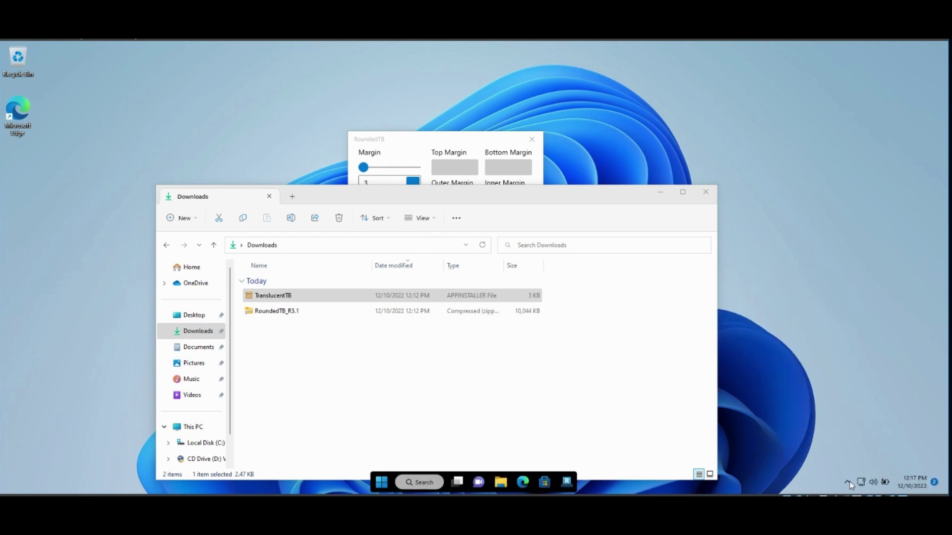
Step: Switch the Desktop taskbar appearance to Clear
{"action": "left_click", "coordinate": [850, 483]}
{"action": "right_click", "coordinate": [867, 456]}
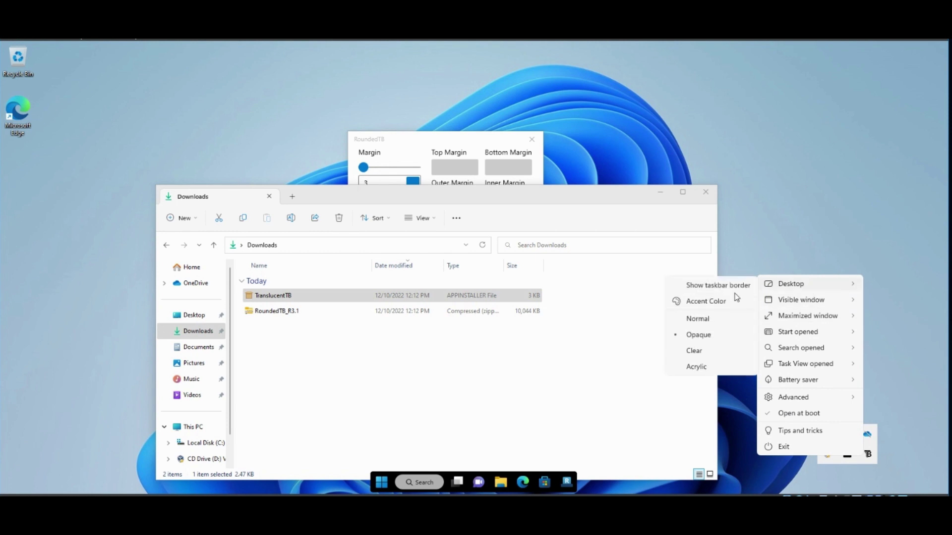
{"action": "left_click", "coordinate": [693, 350]}
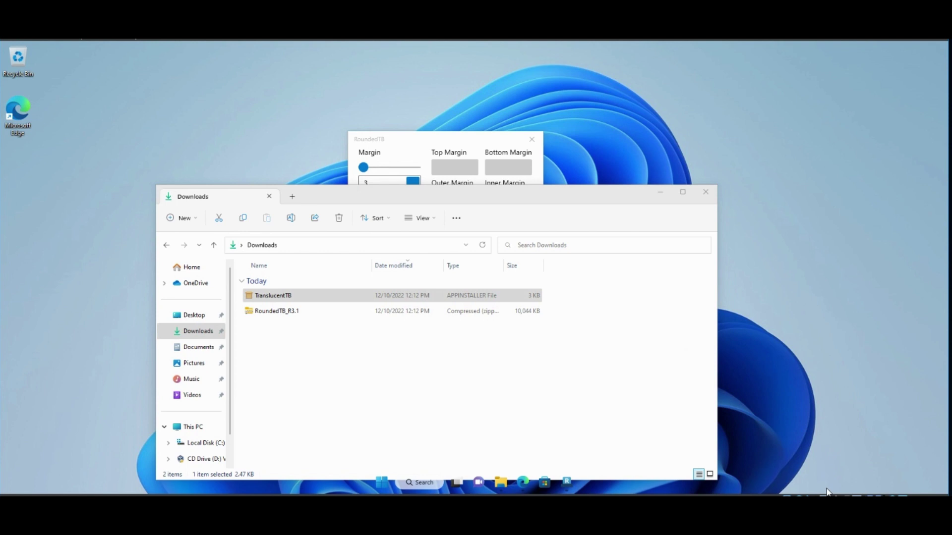
{"action": "left_click", "coordinate": [848, 484]}
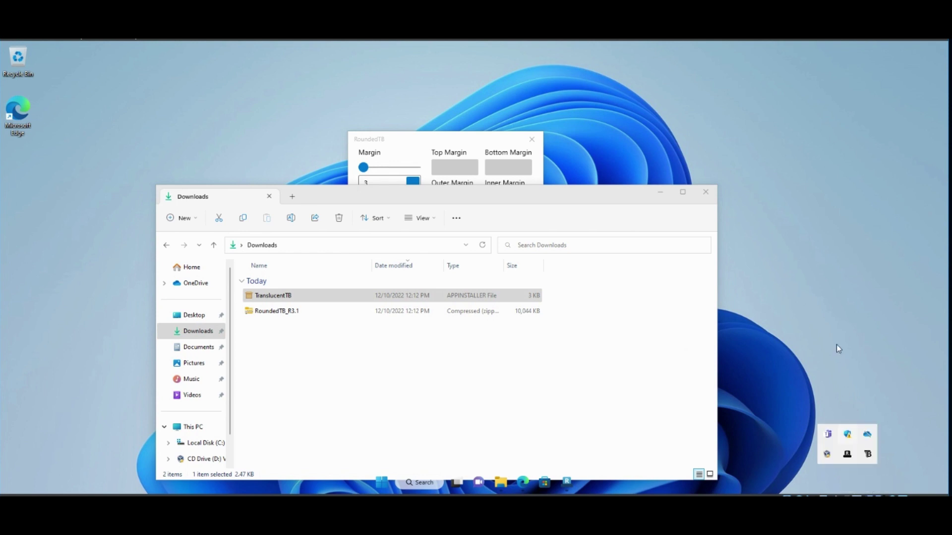
{"action": "right_click", "coordinate": [867, 455]}
Step: Pick a custom Desktop accent colour, adjusting hue, lightness and transparency, and confirm it
{"action": "mouse_move", "coordinate": [805, 282]}
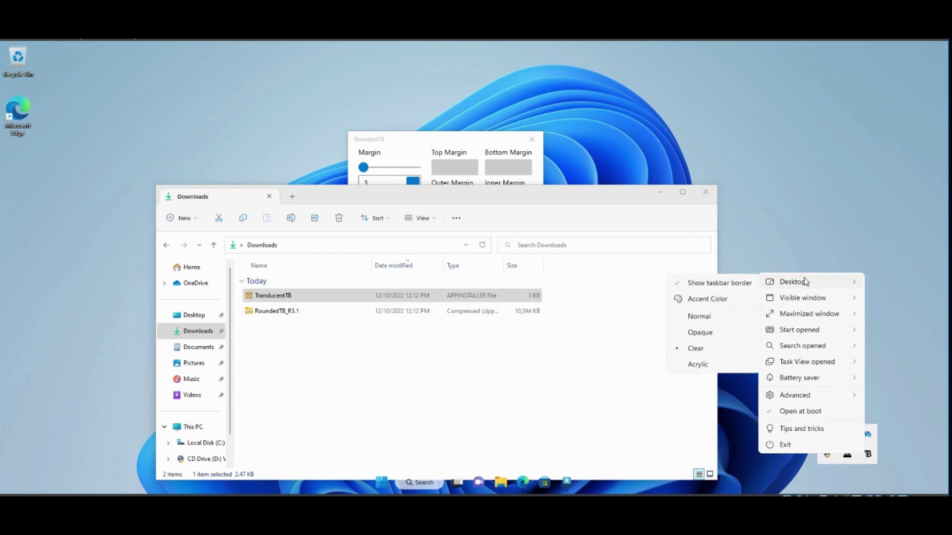
{"action": "left_click", "coordinate": [732, 299]}
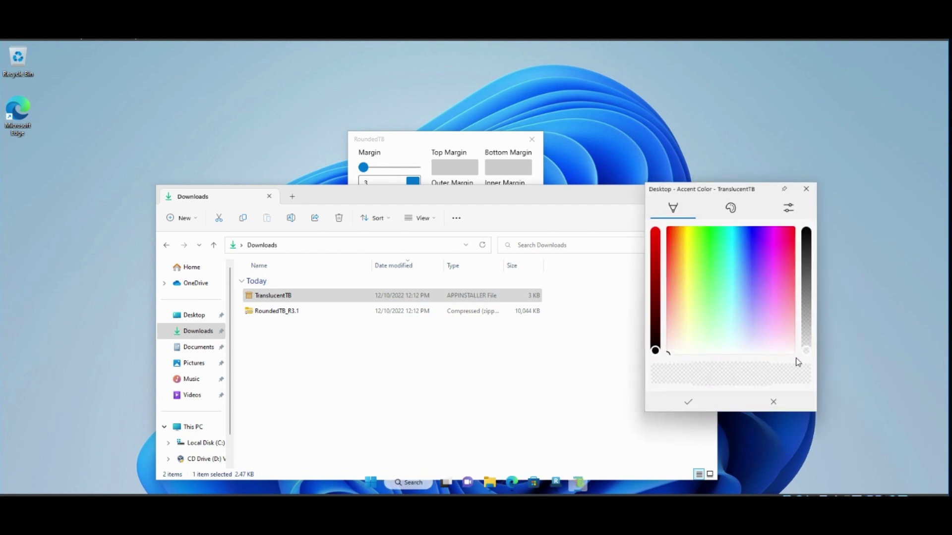
{"action": "left_click_drag", "start_coordinate": [806, 351], "coordinate": [808, 321]}
{"action": "left_click_drag", "start_coordinate": [738, 252], "coordinate": [755, 236]}
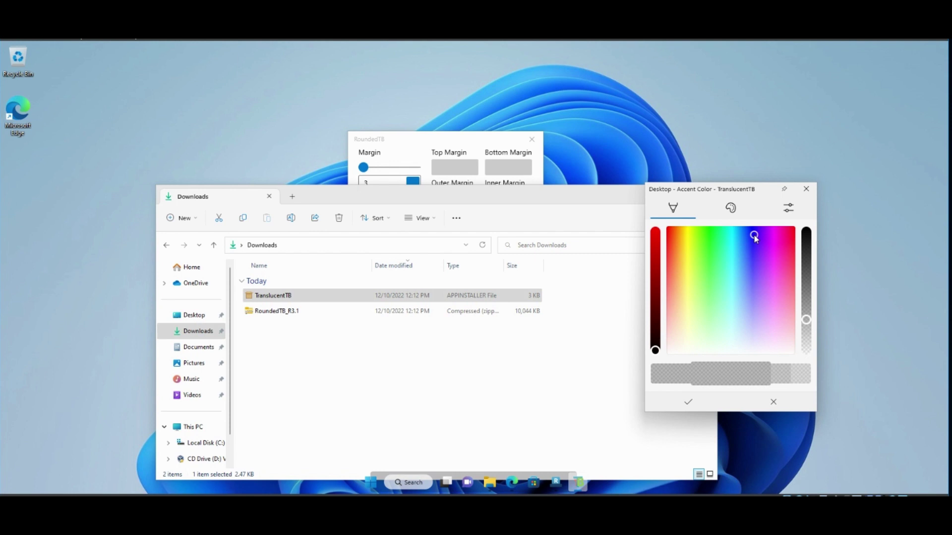
{"action": "left_click_drag", "start_coordinate": [656, 350], "coordinate": [644, 297]}
{"action": "left_click", "coordinate": [730, 208]}
{"action": "left_click", "coordinate": [701, 212]}
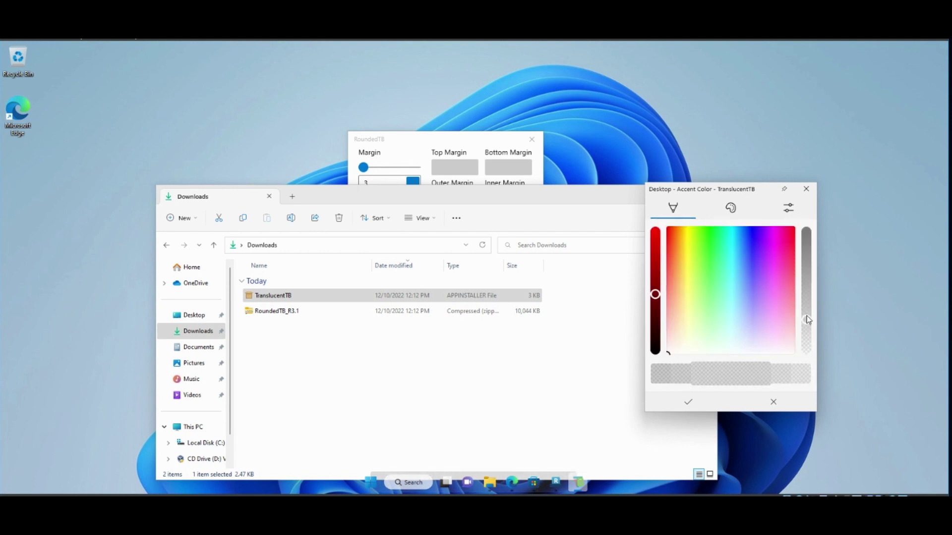
{"action": "left_click_drag", "start_coordinate": [807, 320], "coordinate": [807, 302]}
{"action": "left_click", "coordinate": [688, 403]}
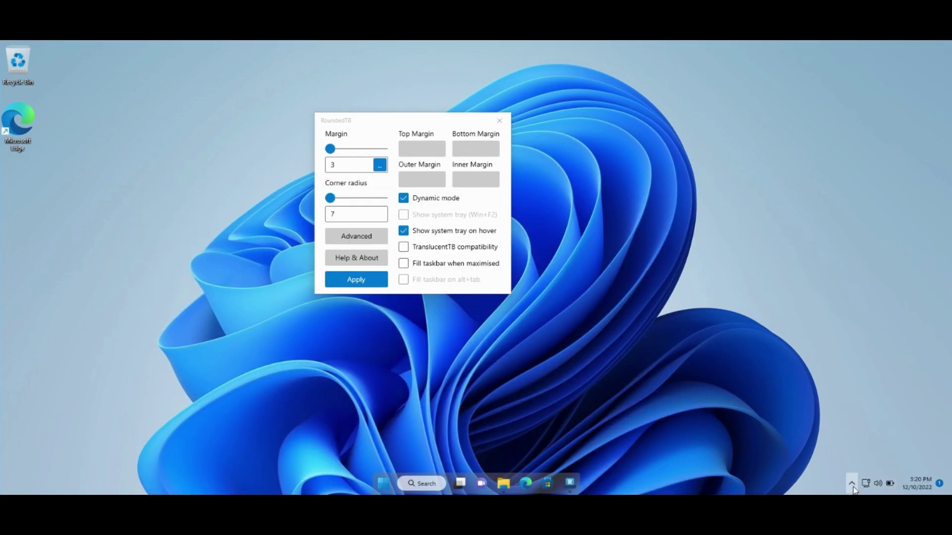
Step: Enable Run at startup in RoundedTB's tray icon menu
{"action": "left_click", "coordinate": [852, 486]}
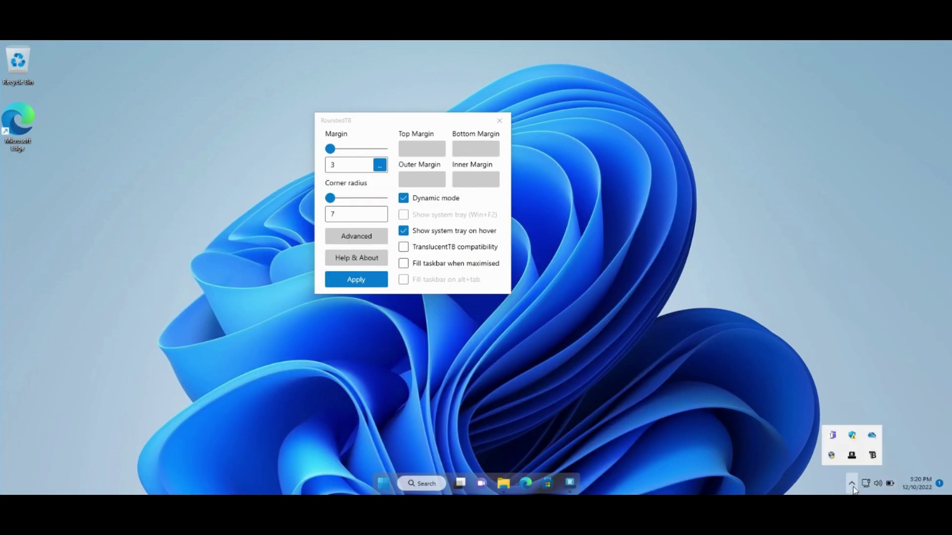
{"action": "right_click", "coordinate": [852, 456]}
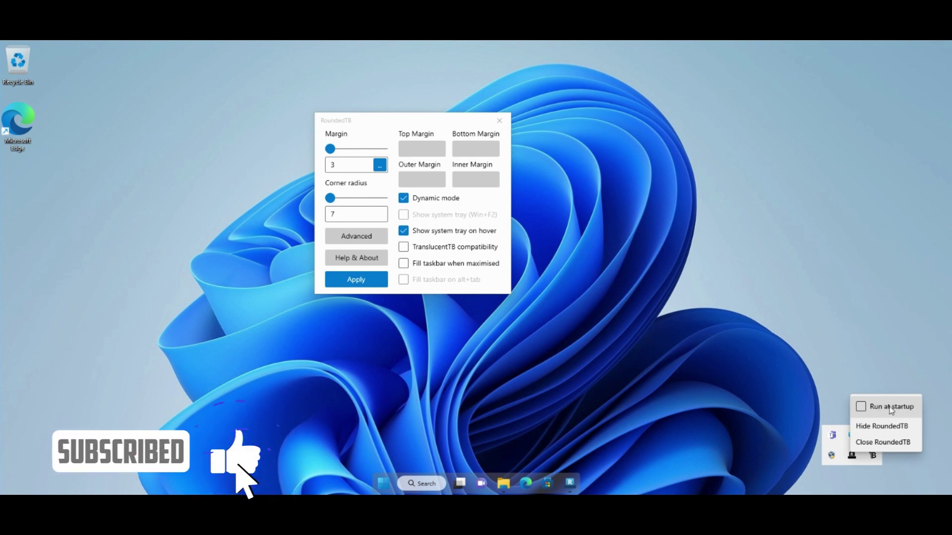
{"action": "left_click", "coordinate": [861, 407]}
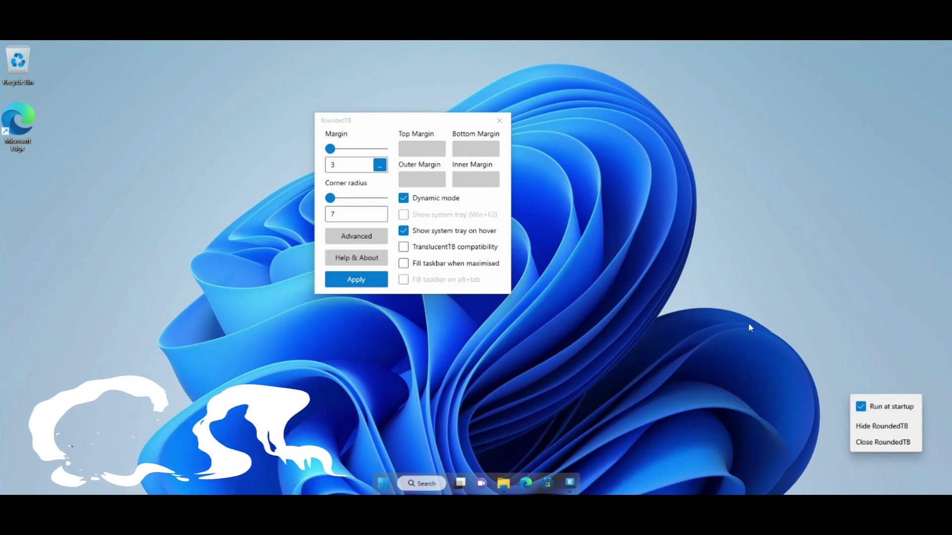
{"action": "left_click", "coordinate": [749, 323]}
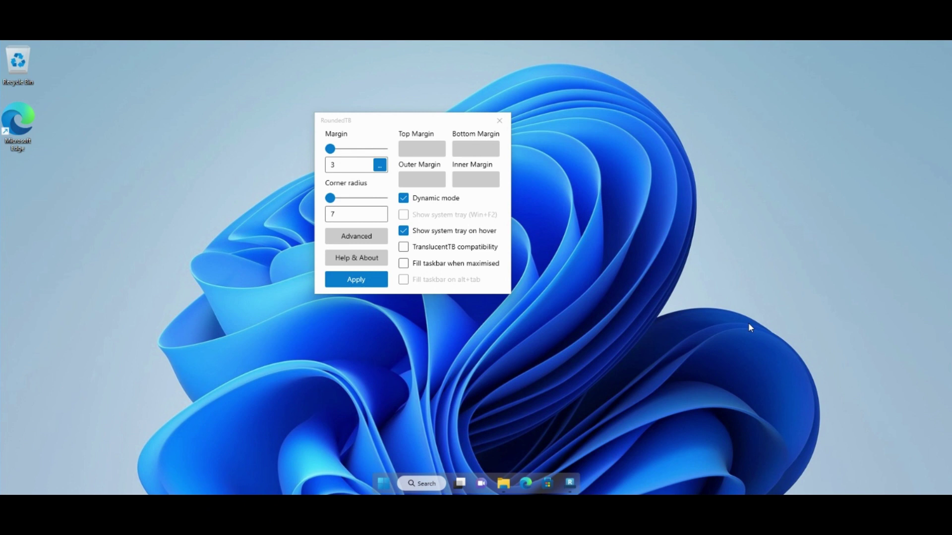